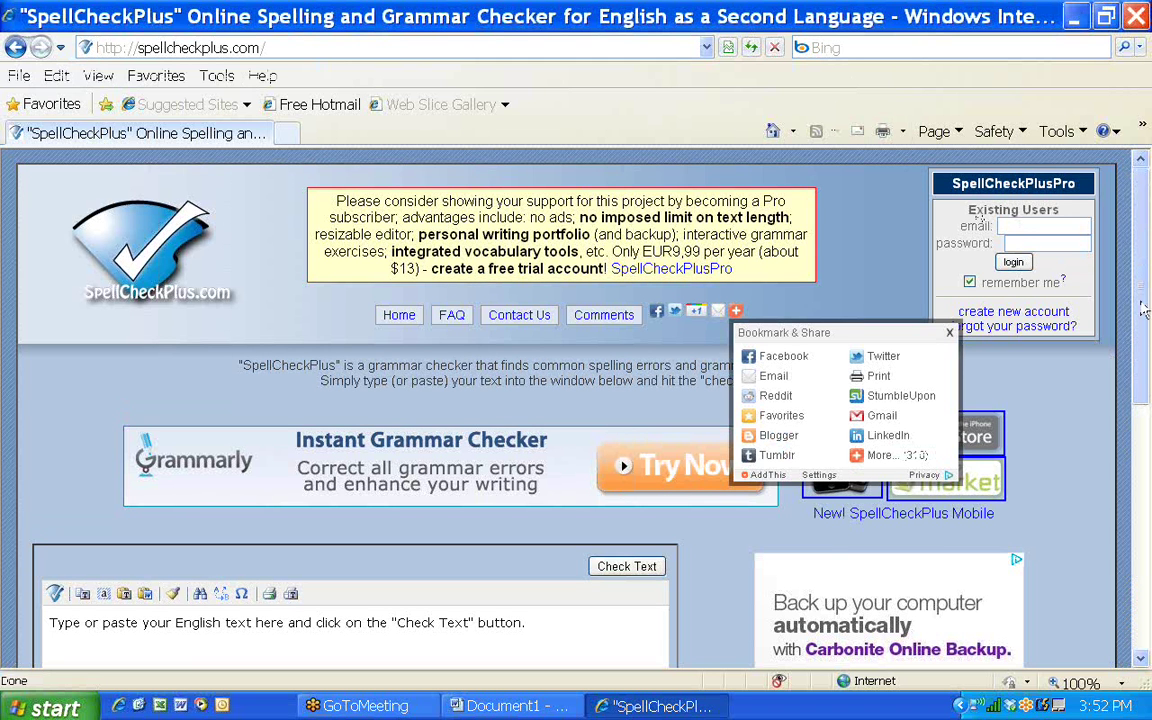
Clear the placeholder text from the SpellCheckPlus text editor.
left_click_drag(1148, 300, 1150, 444)
left_click(360, 292)
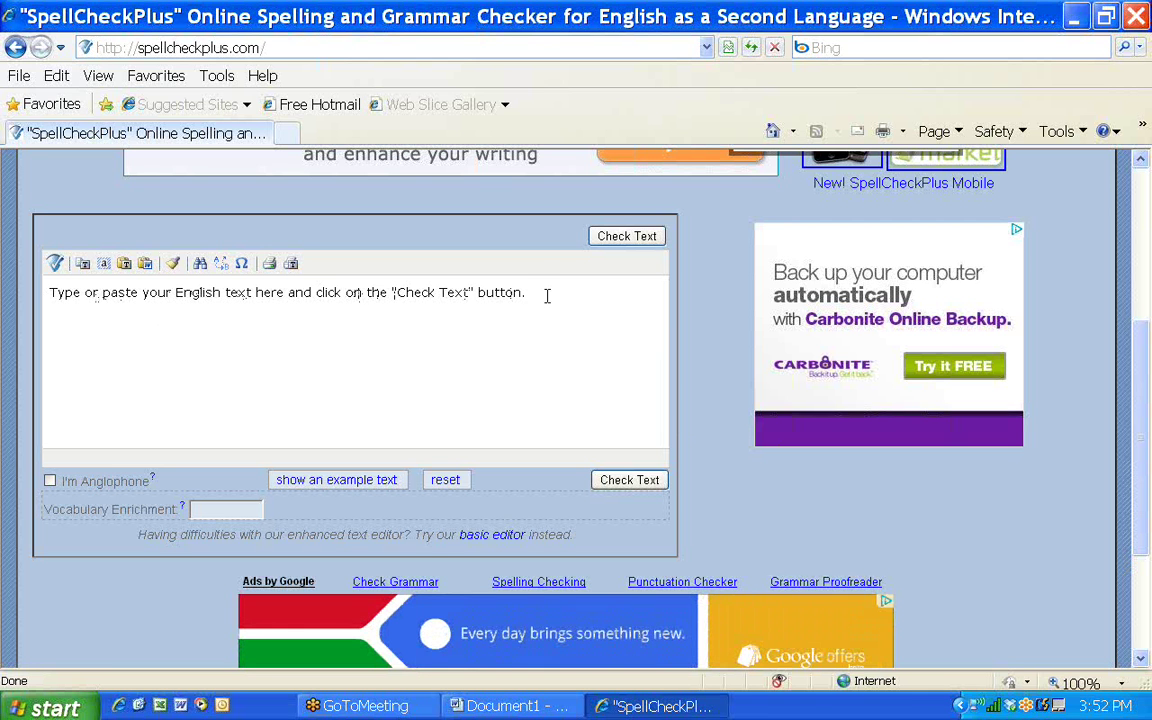
left_click_drag(545, 293, 44, 311)
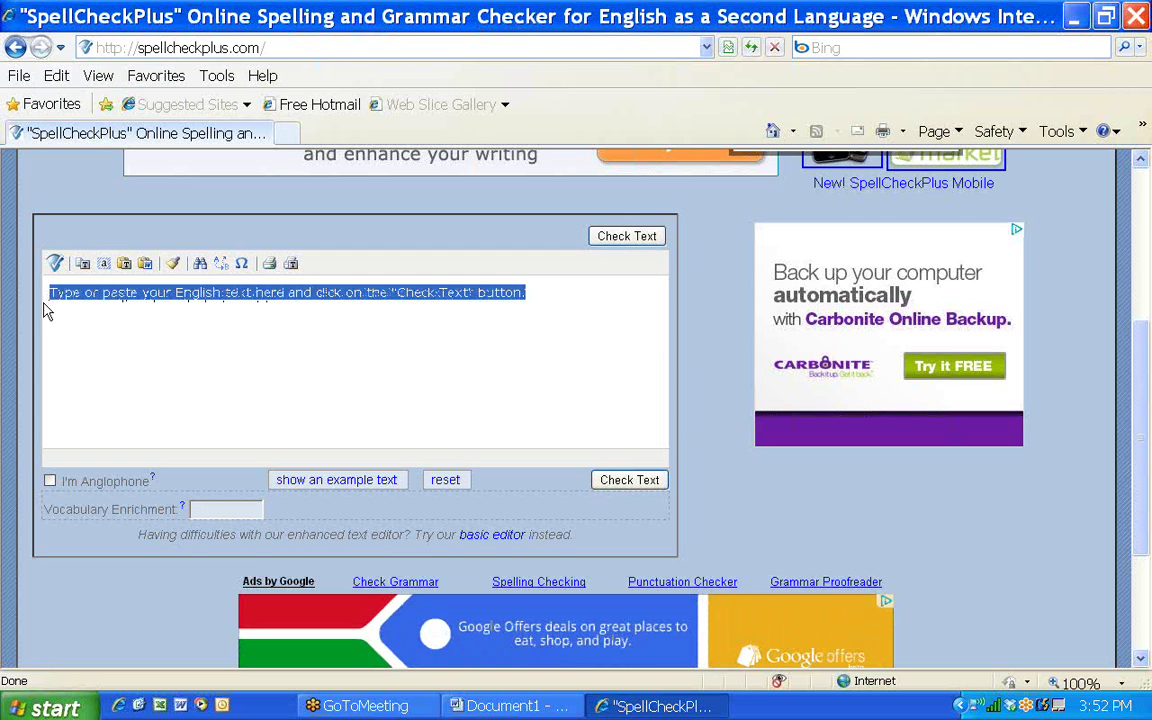
key("Delete")
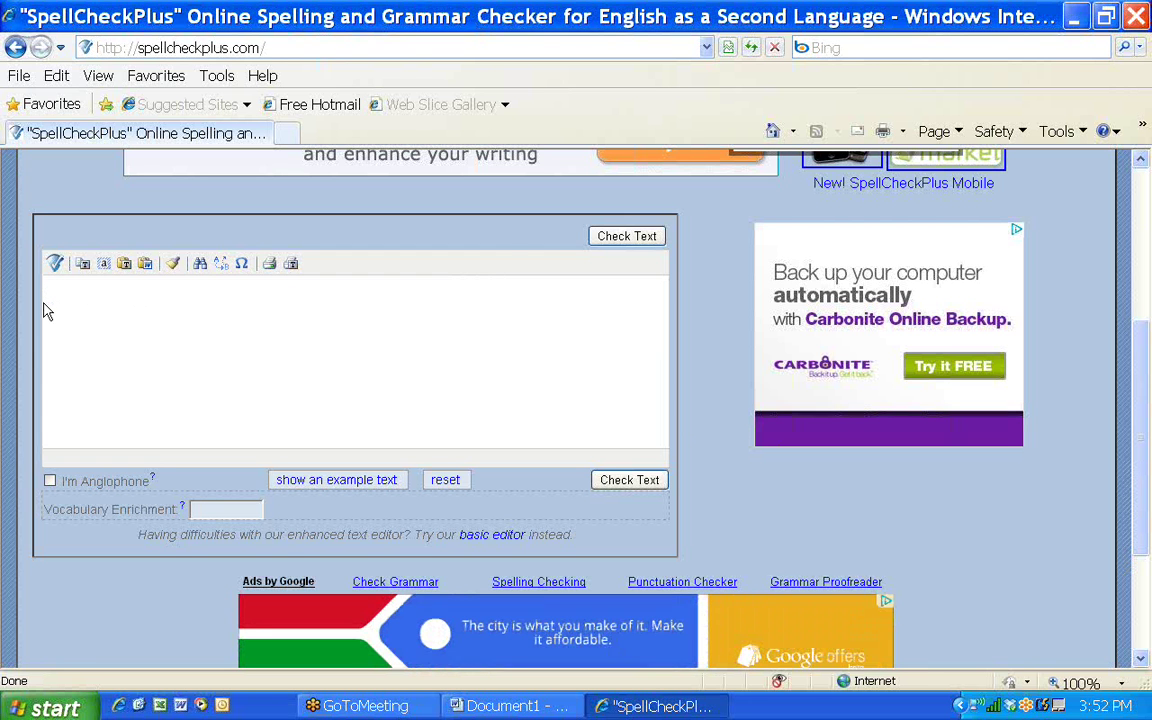
Switch to the Word document and copy the whole paragraph about the Godzilla movie.
left_click(540, 705)
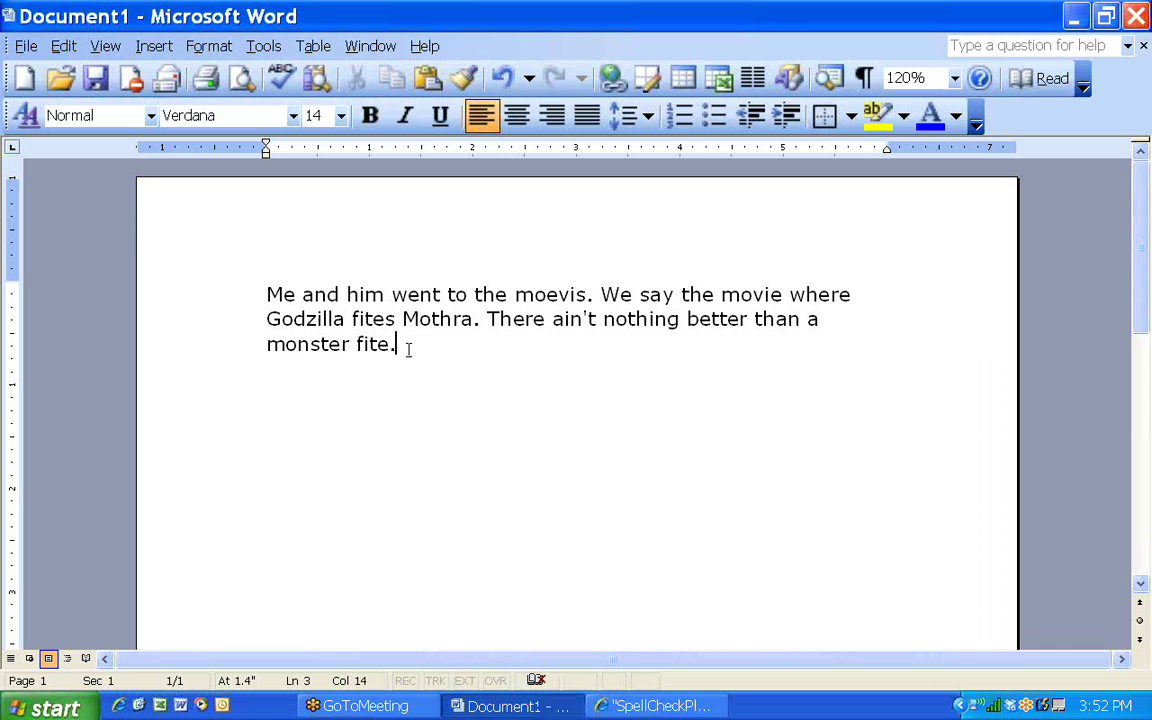
left_click_drag(406, 348, 237, 300)
key("ctrl+c")
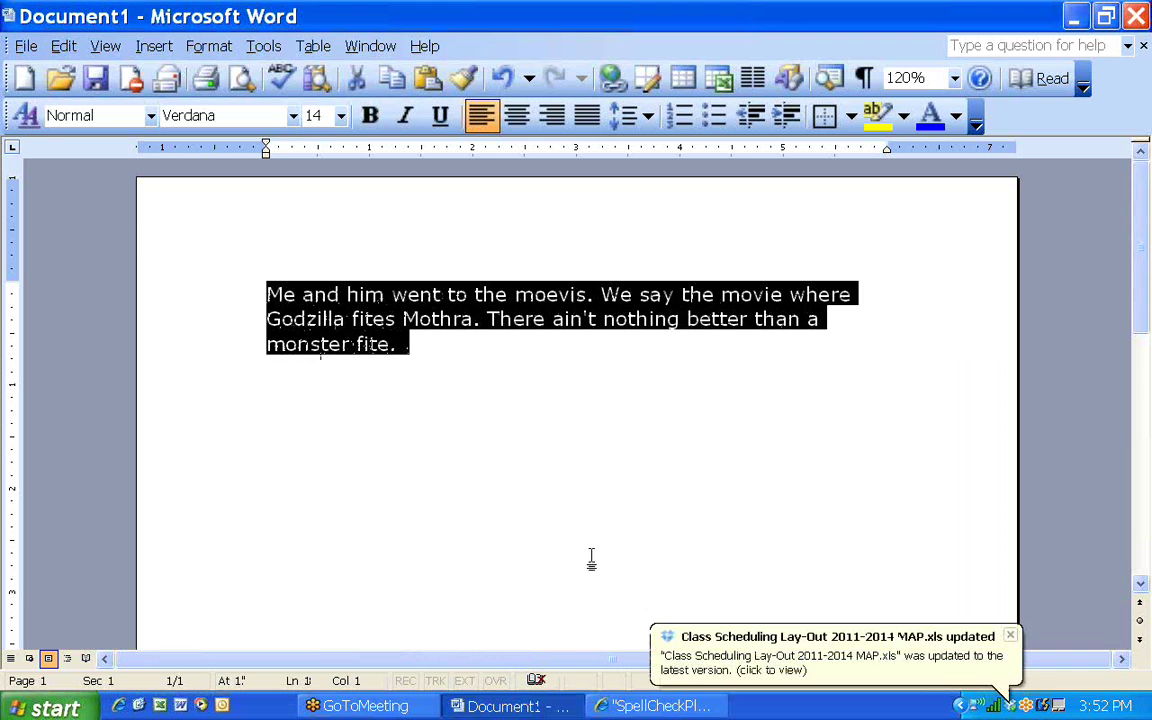
Switch back to SpellCheckPlus in Internet Explorer and paste the copied paragraph into the empty editor, allowing clipboard access.
left_click(650, 706)
left_click(137, 378)
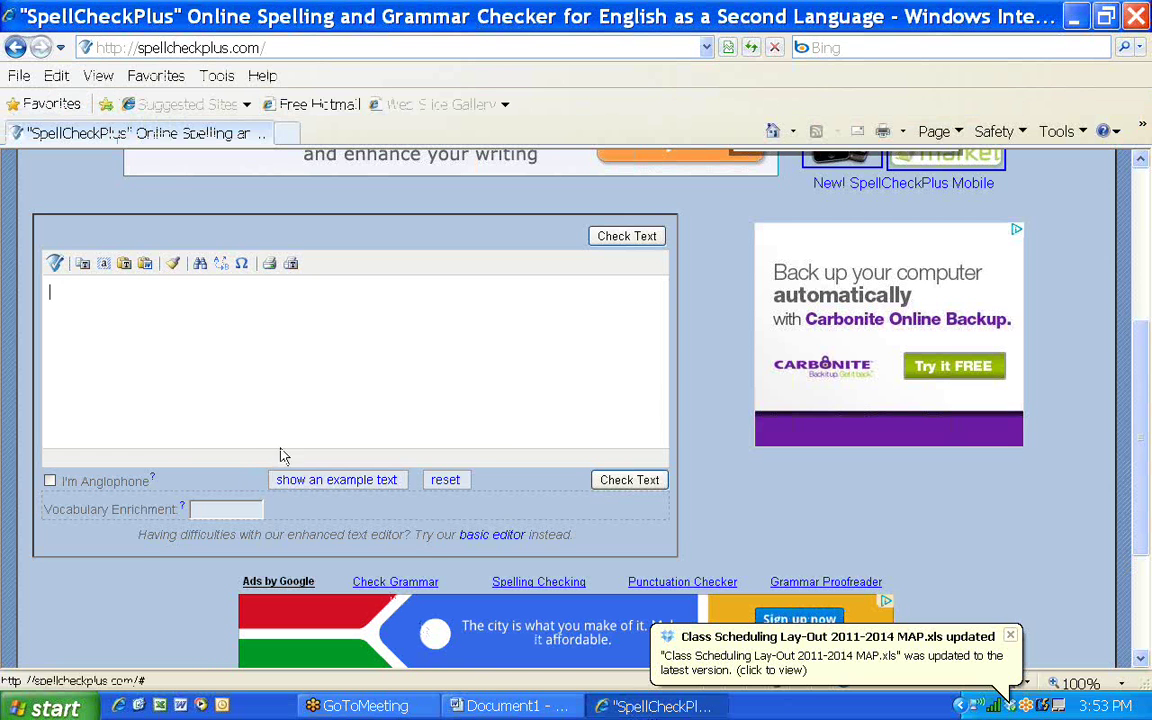
right_click(140, 320)
left_click(183, 406)
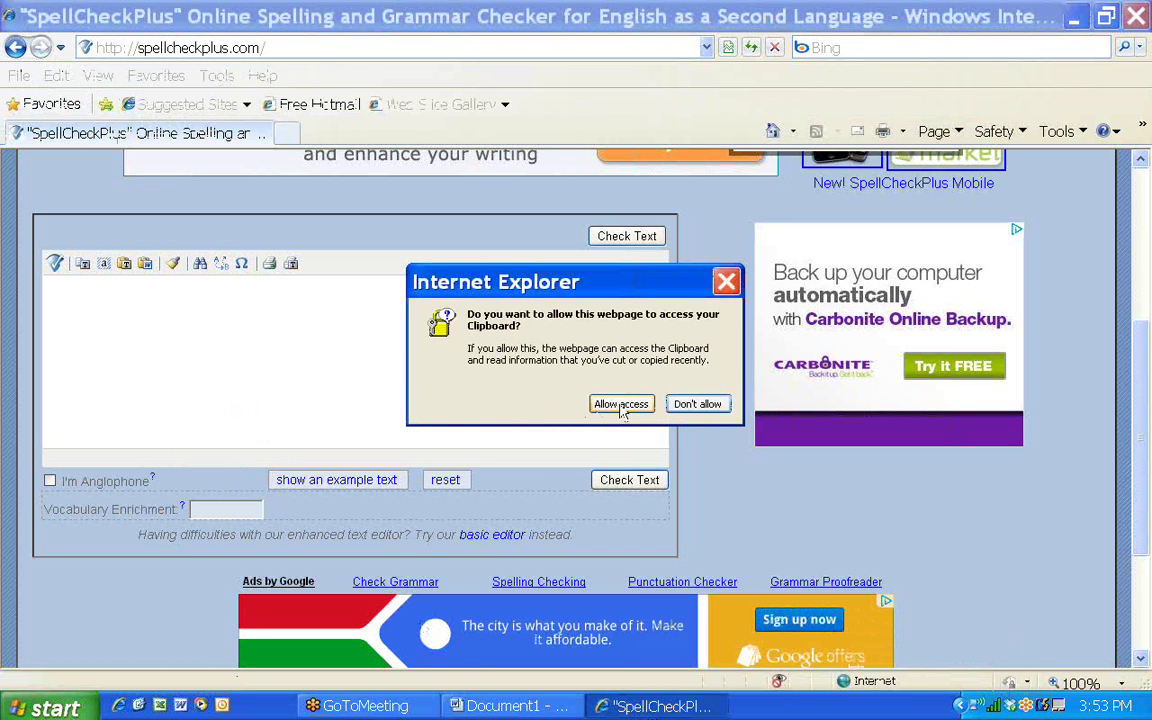
left_click(621, 404)
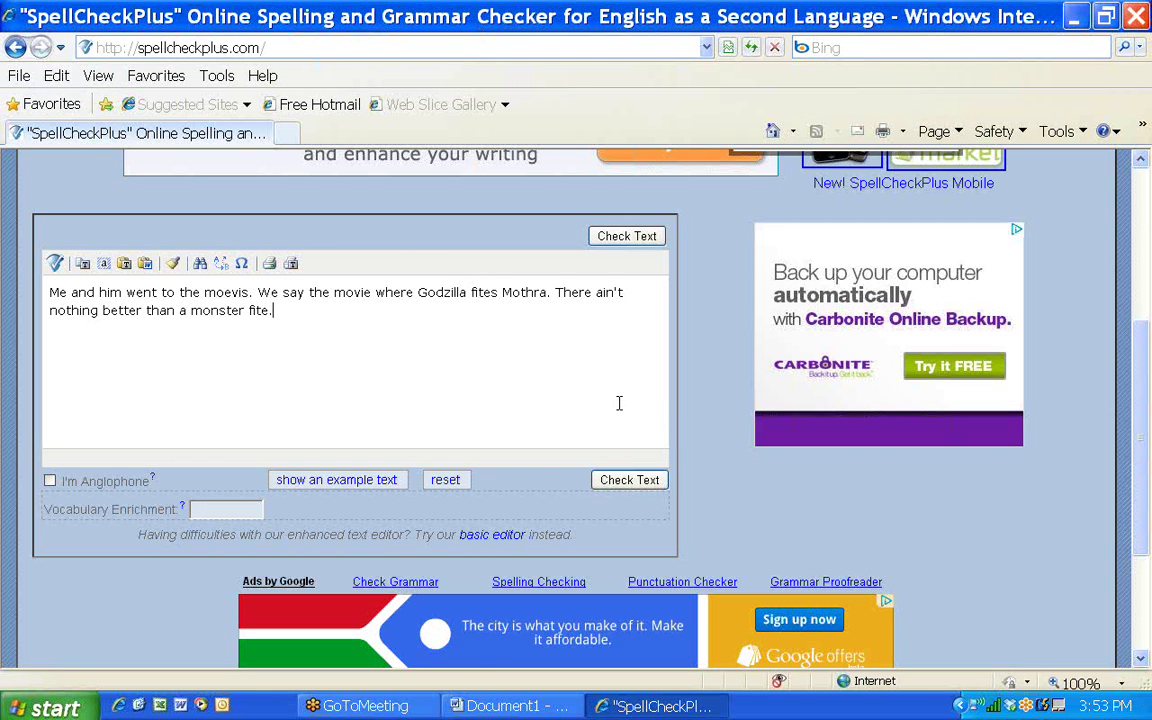
Check the pasted text for spelling and grammar and dismiss the Pro subscription message.
left_click(602, 243)
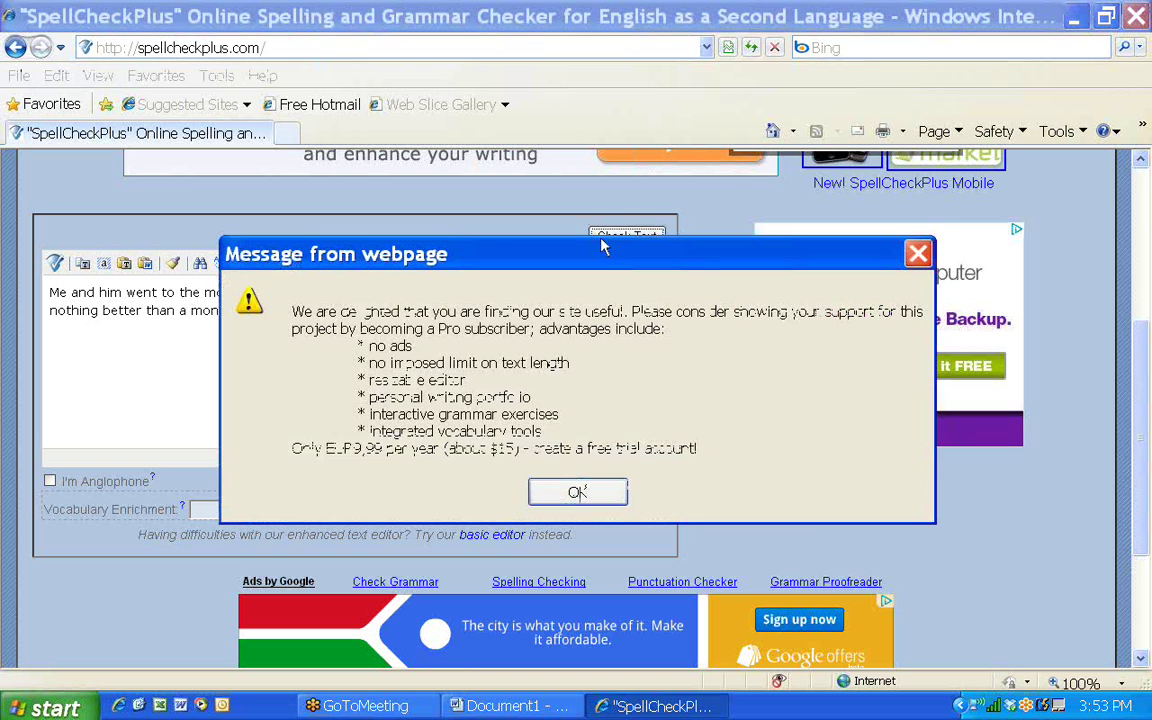
left_click_drag(580, 265, 538, 198)
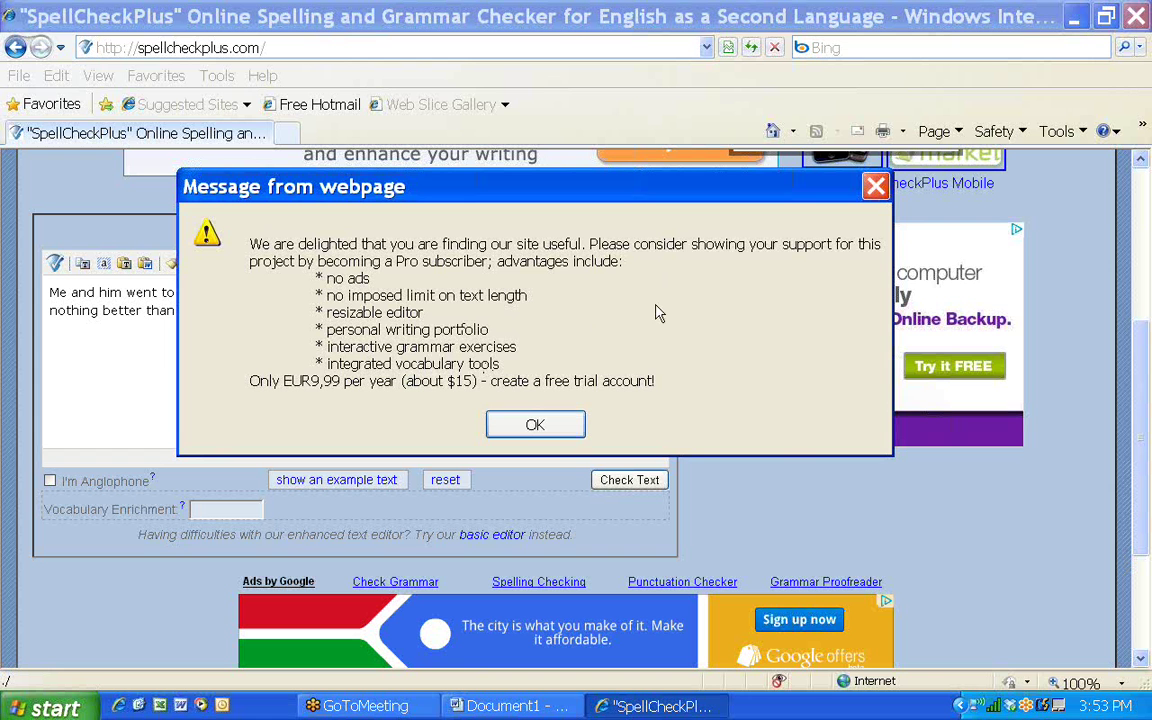
left_click(539, 437)
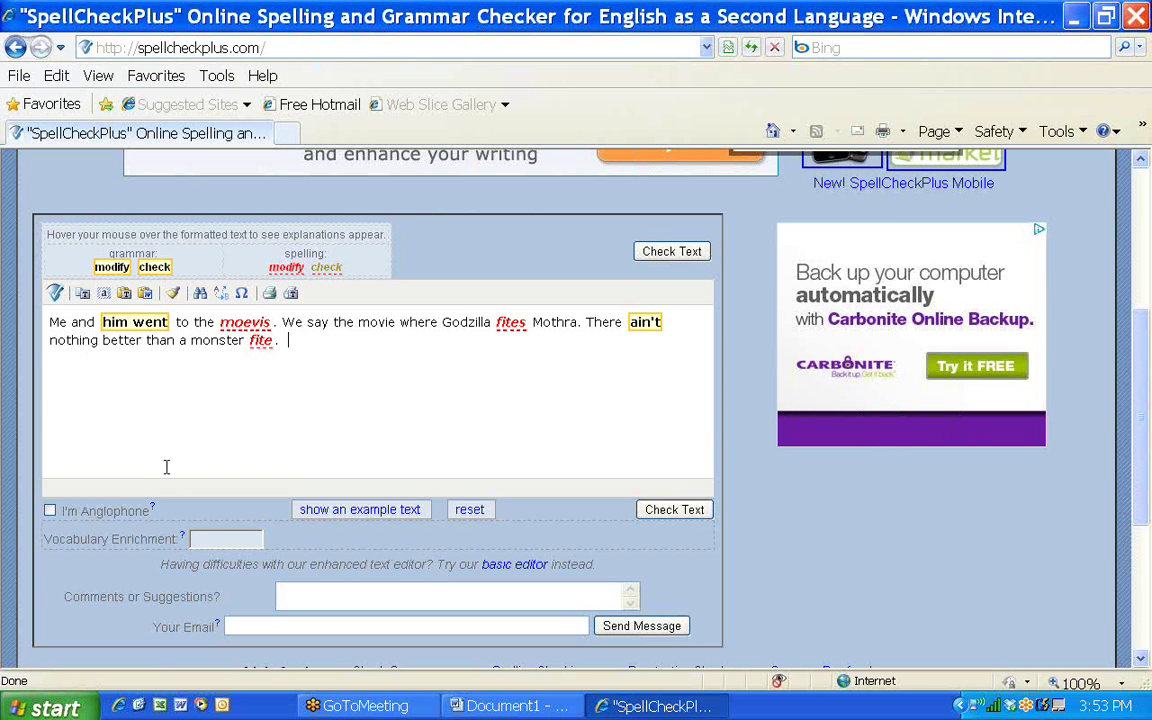
In the first sentence, change "him" to "he" and correct "moevis" to "movies".
mouse_move(123, 316)
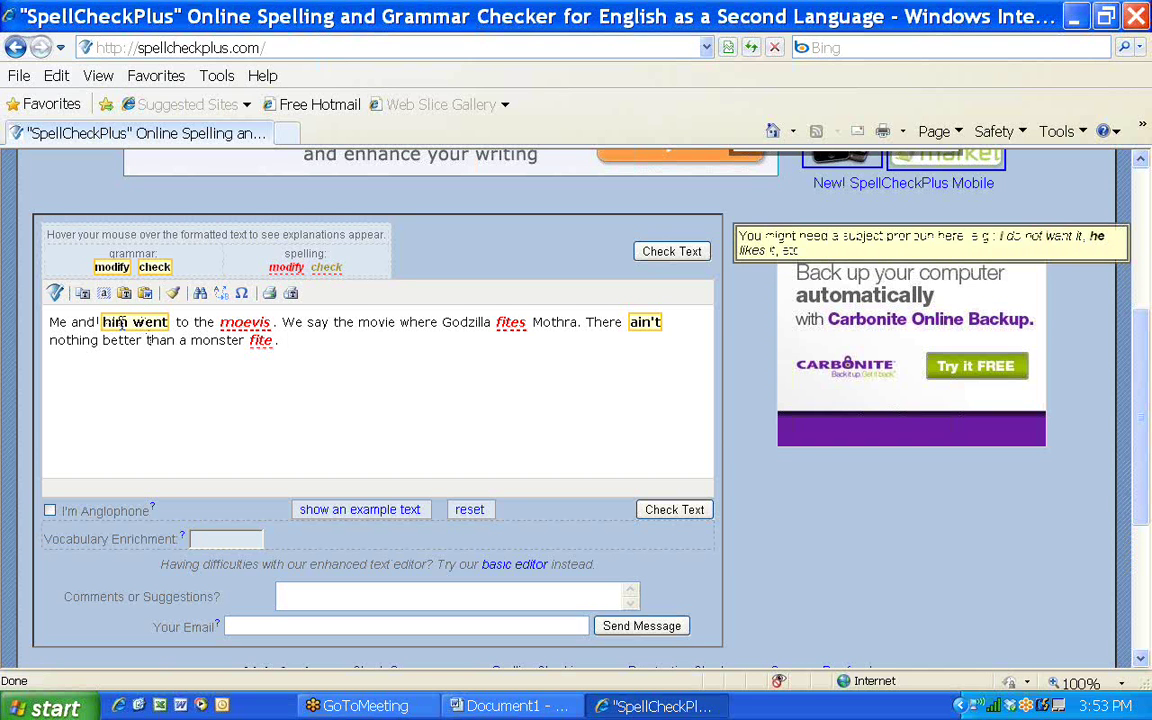
key("BackSpace")
key("BackSpace")
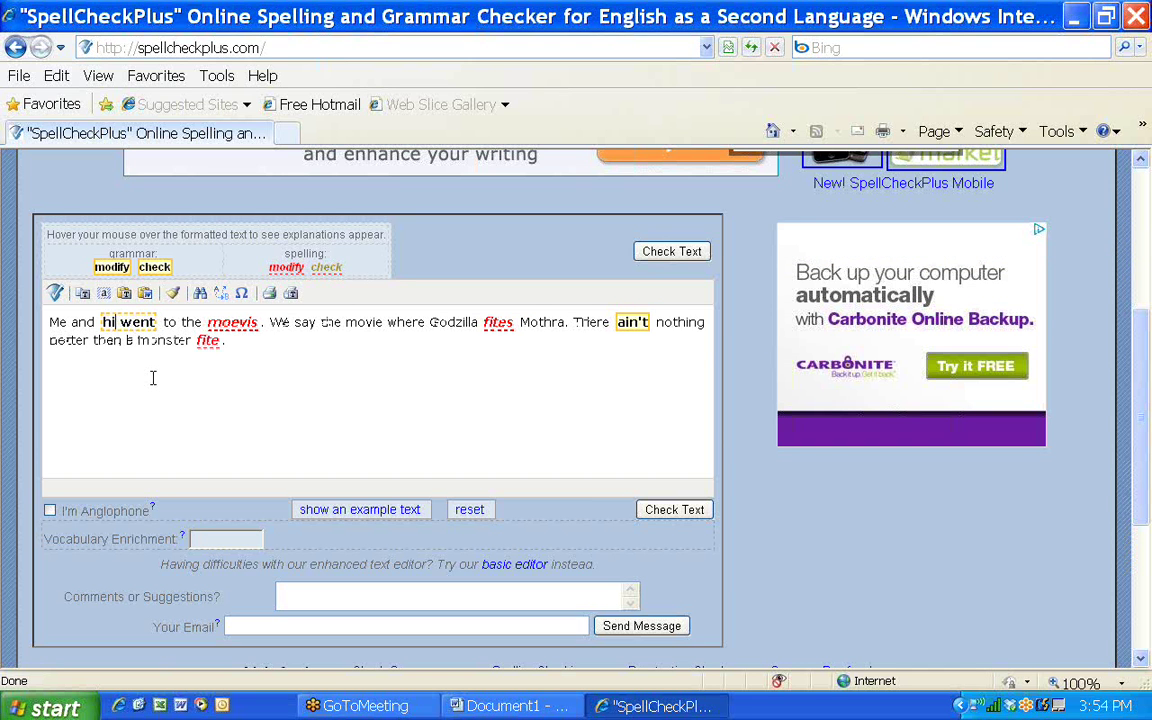
type("e")
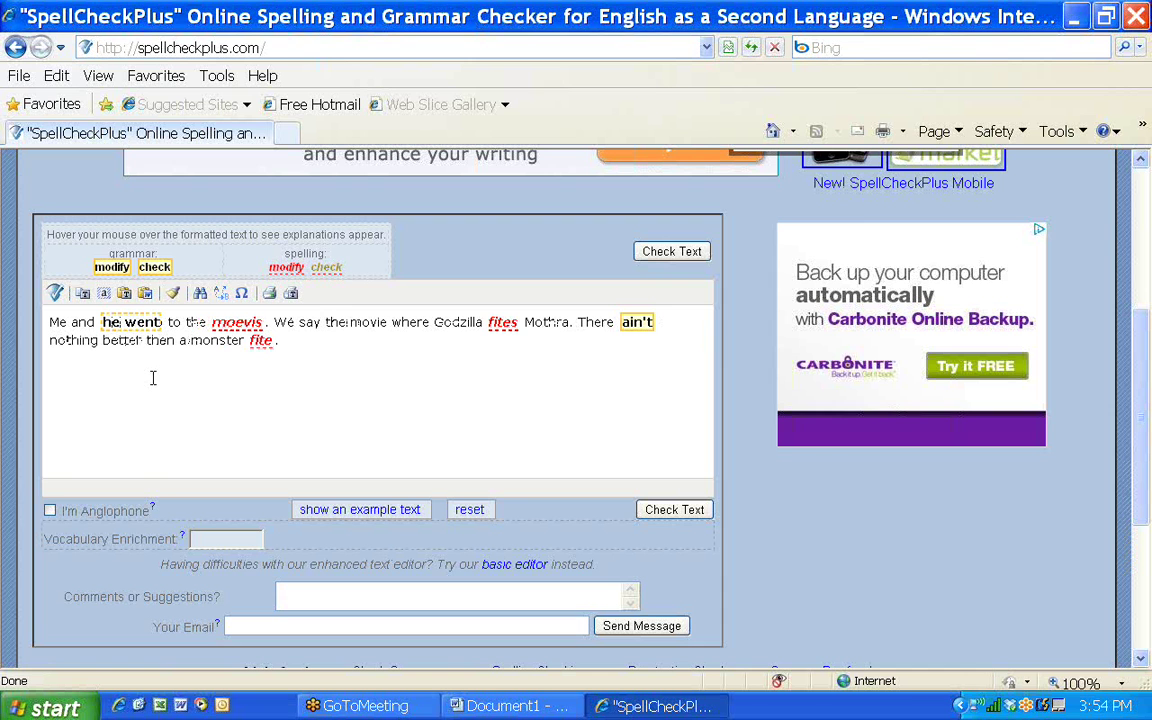
mouse_move(212, 324)
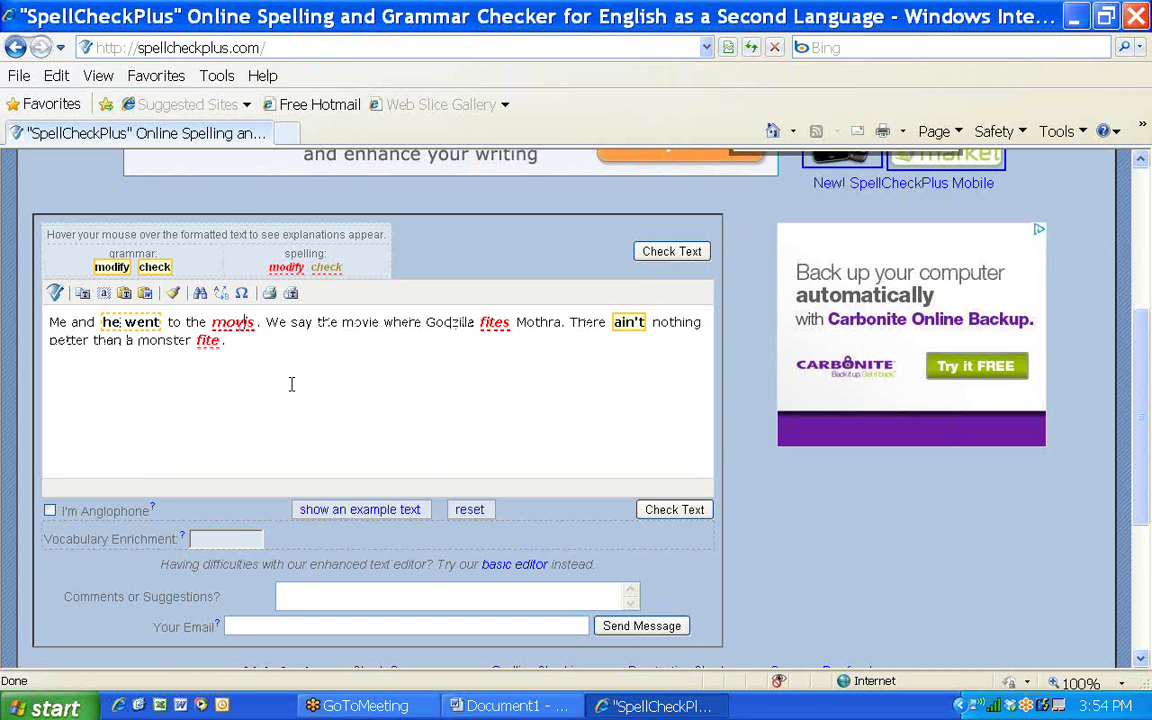
key("BackSpace")
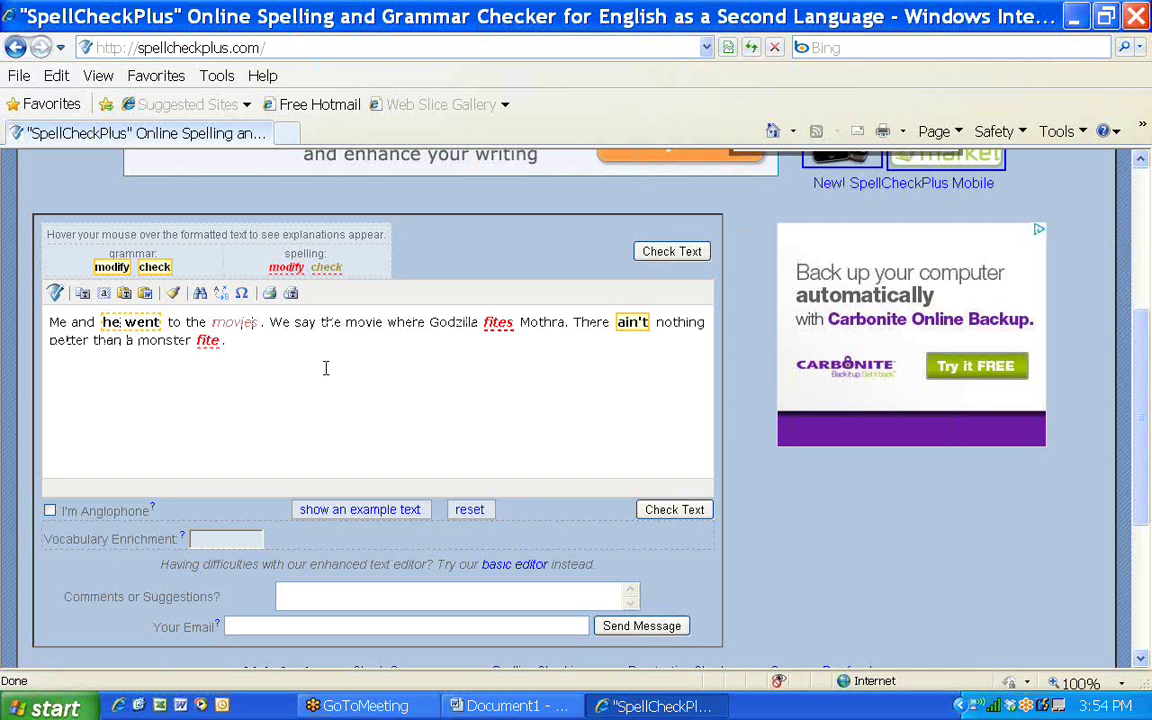
type("e")
Replace "ain't" with "is not" in the last sentence and check the text again.
mouse_move(498, 324)
mouse_move(635, 322)
key("BackSpace")
key("BackSpace")
key("BackSpace")
key("BackSpace")
key("BackSpace")
type("is")
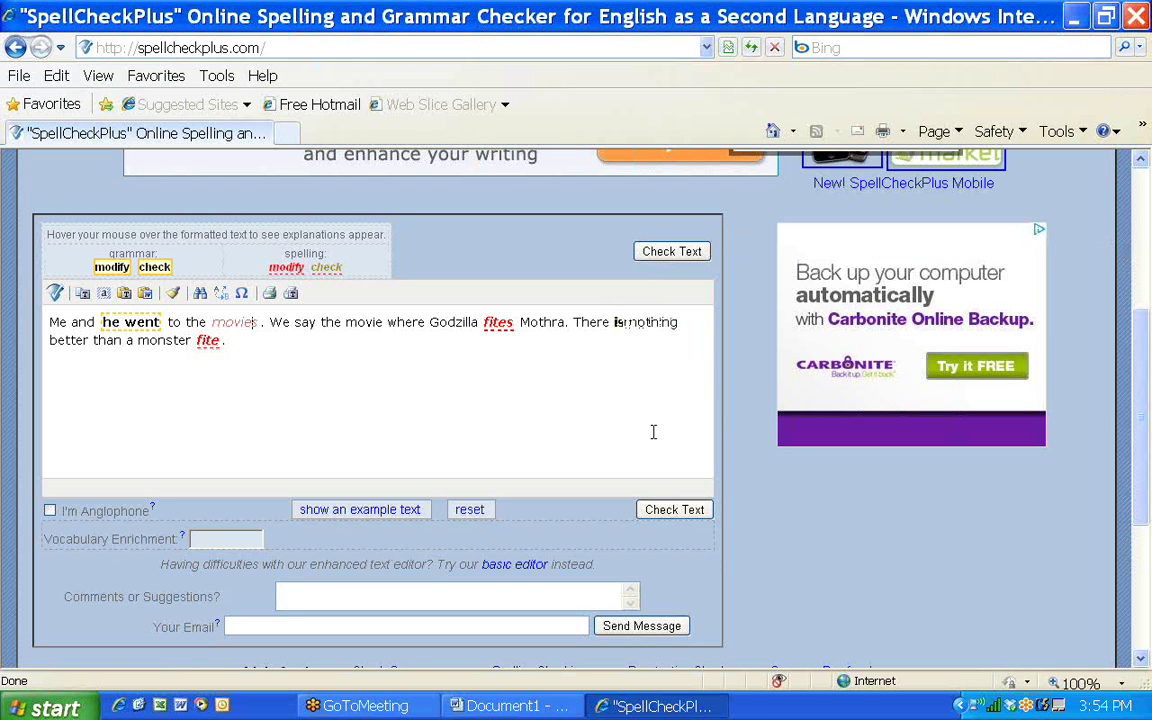
type(" not")
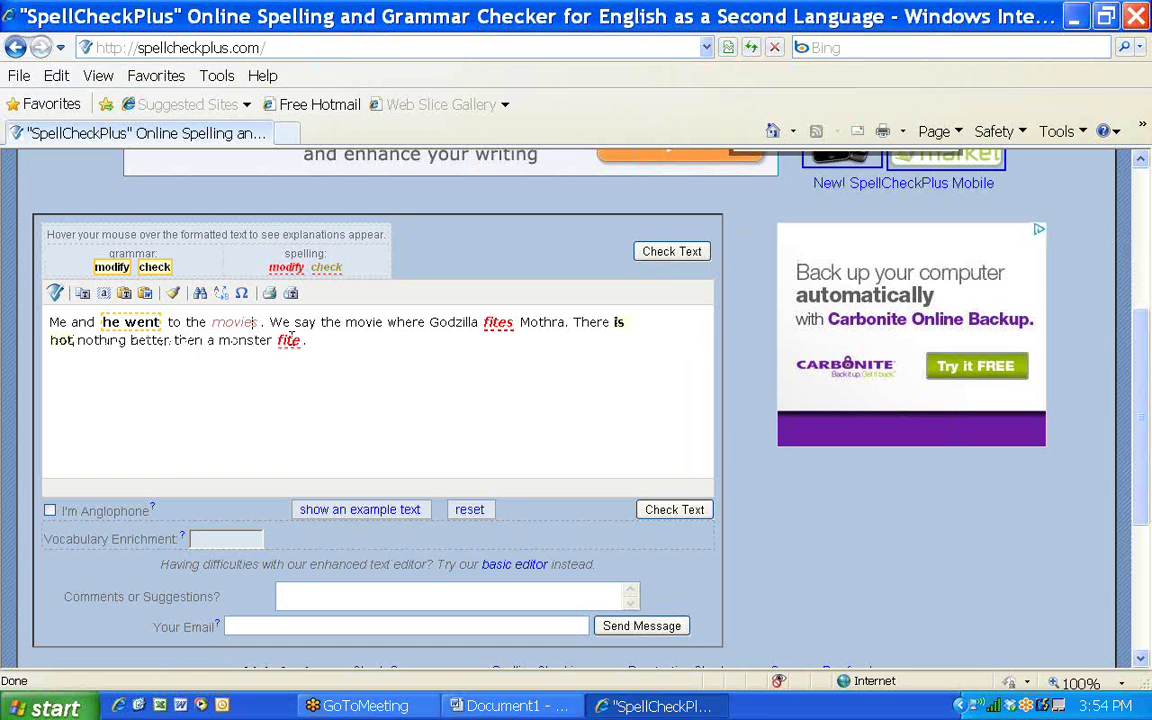
mouse_move(291, 338)
left_click(673, 252)
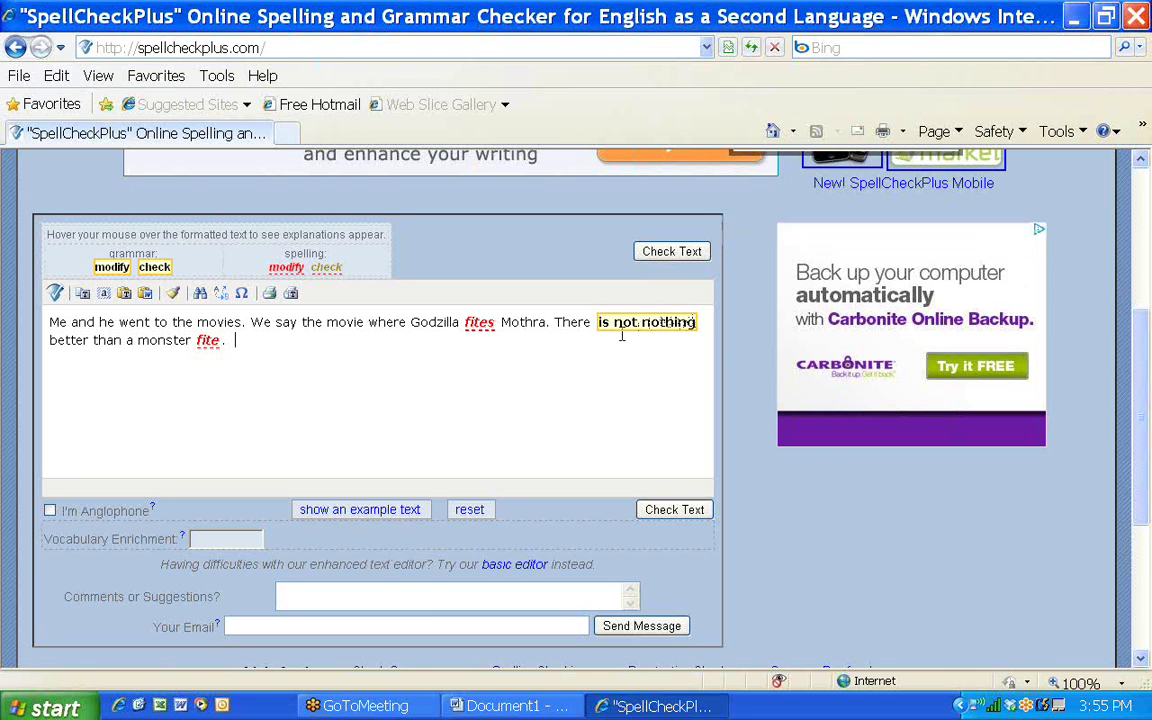
Change "is not nothing" to "isn't anything" in the last sentence and recheck the text.
key("BackSpace")
key("BackSpace")
key("BackSpace")
key("BackSpace")
key("BackSpace")
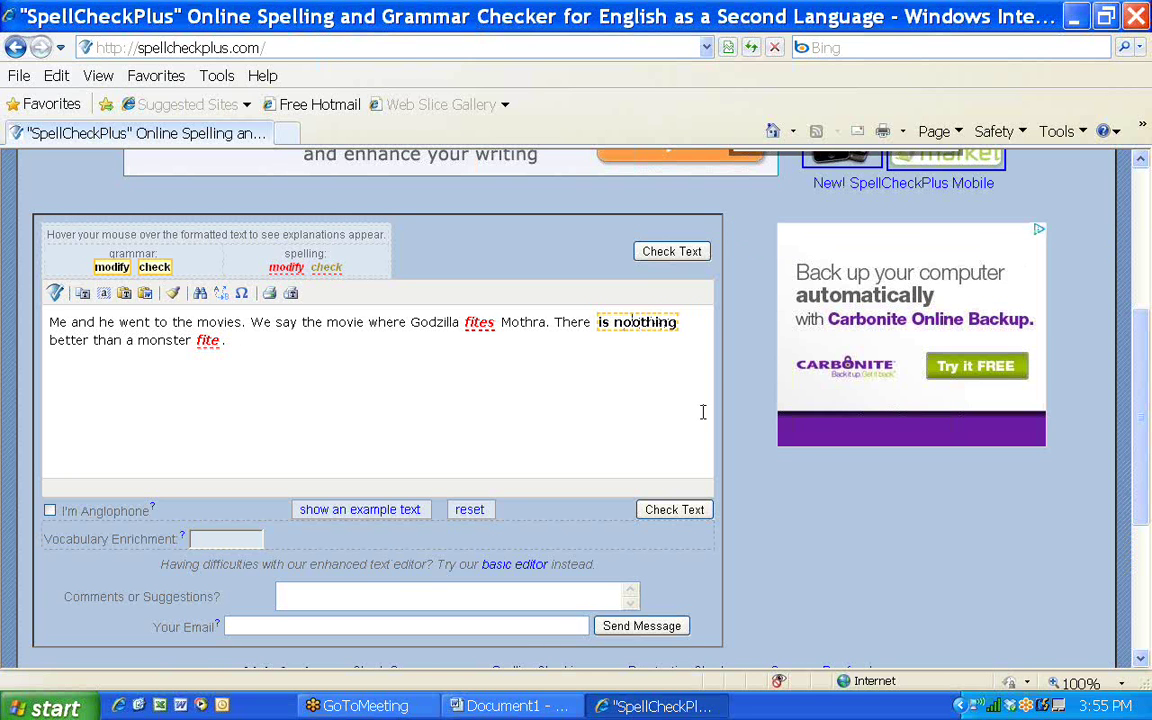
type("'t")
key("Delete")
type("any")
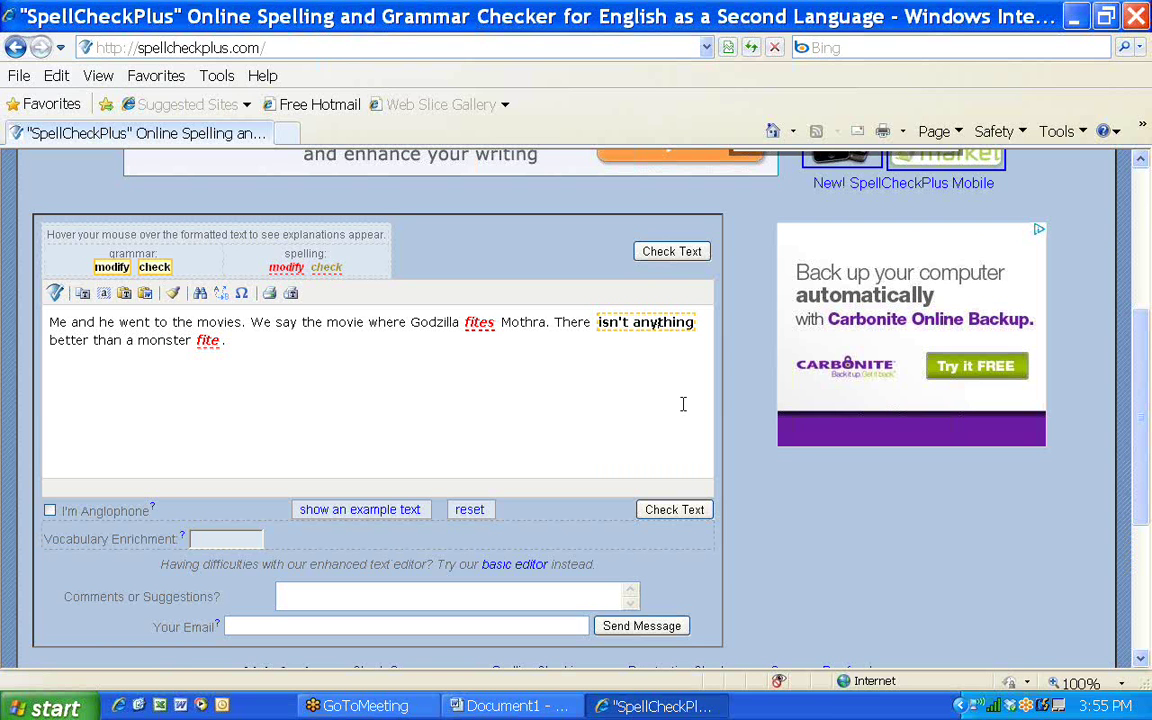
left_click(671, 254)
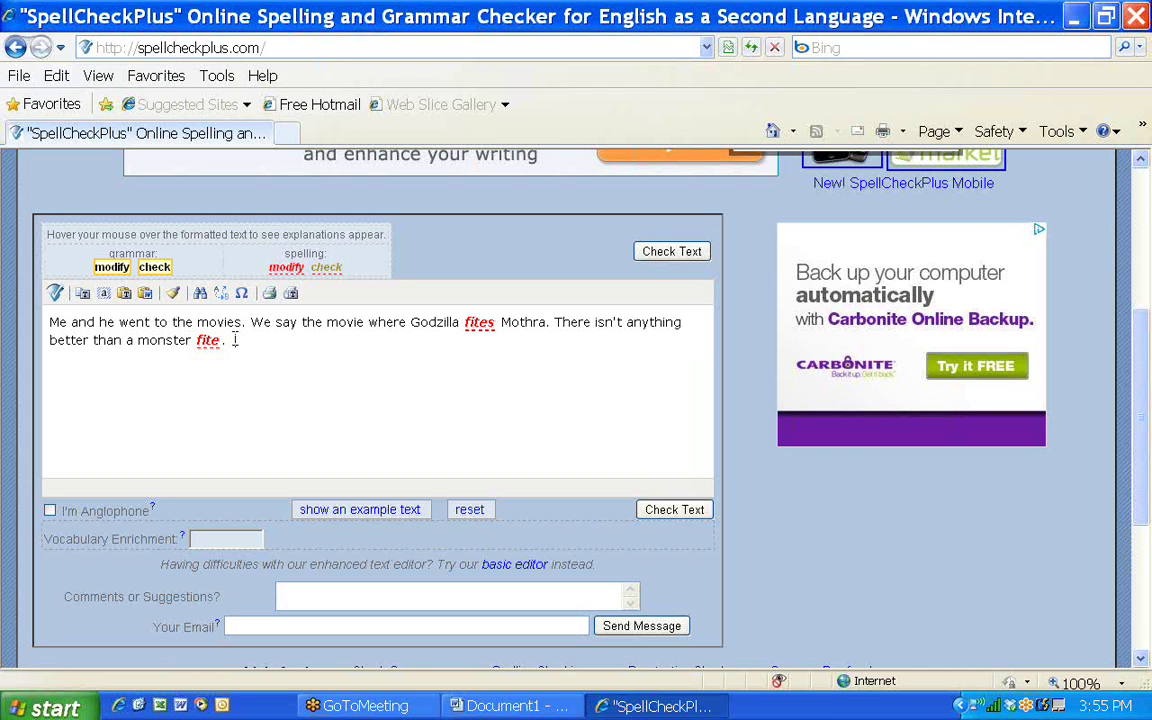
left_click_drag(232, 340, 44, 322)
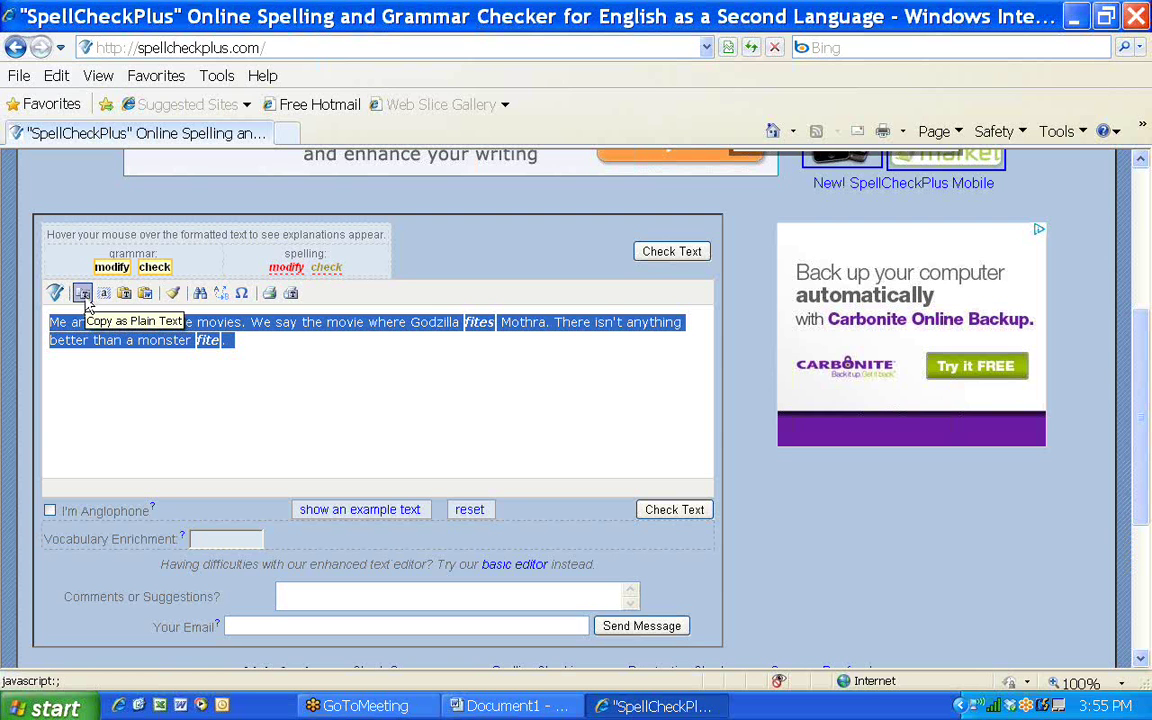
left_click(262, 365)
mouse_move(208, 342)
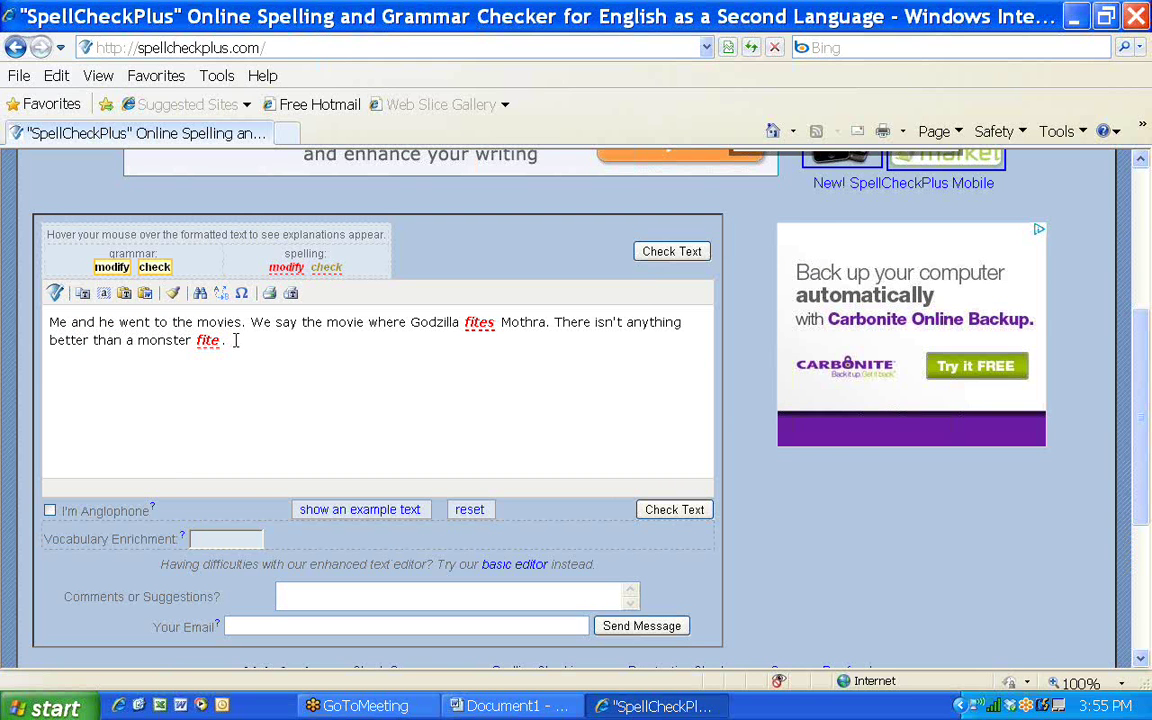
Copy the entire corrected paragraph as plain text and close the copy window.
left_click_drag(233, 340, 45, 316)
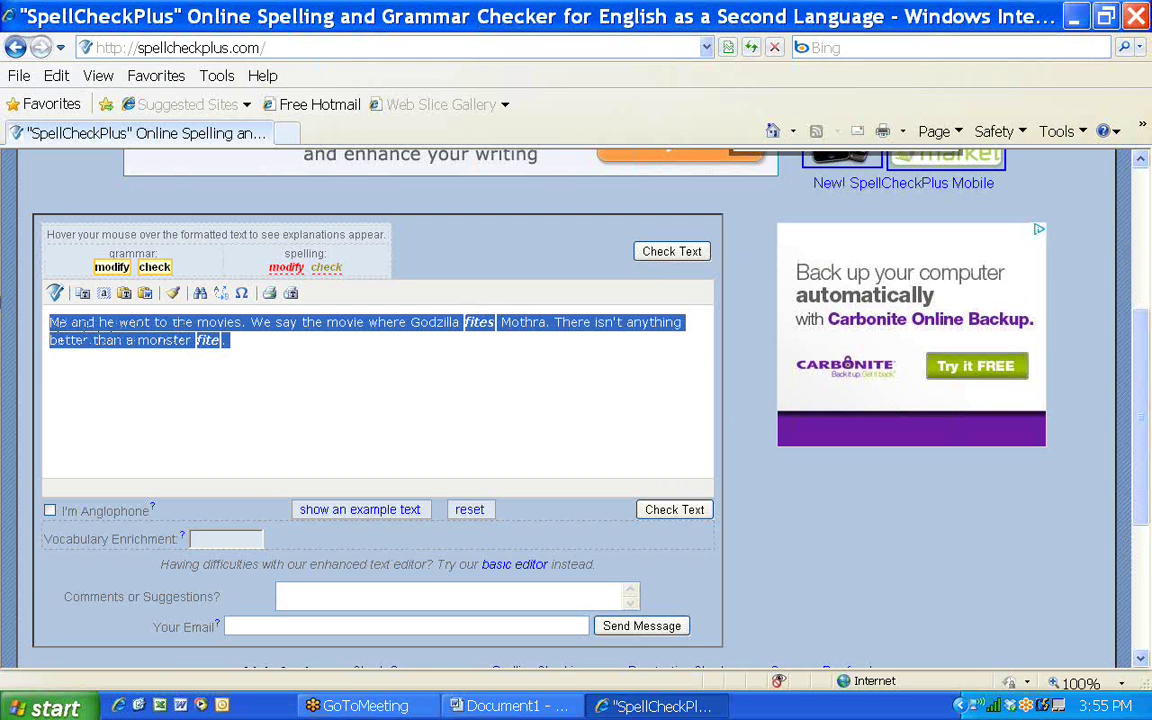
left_click(84, 295)
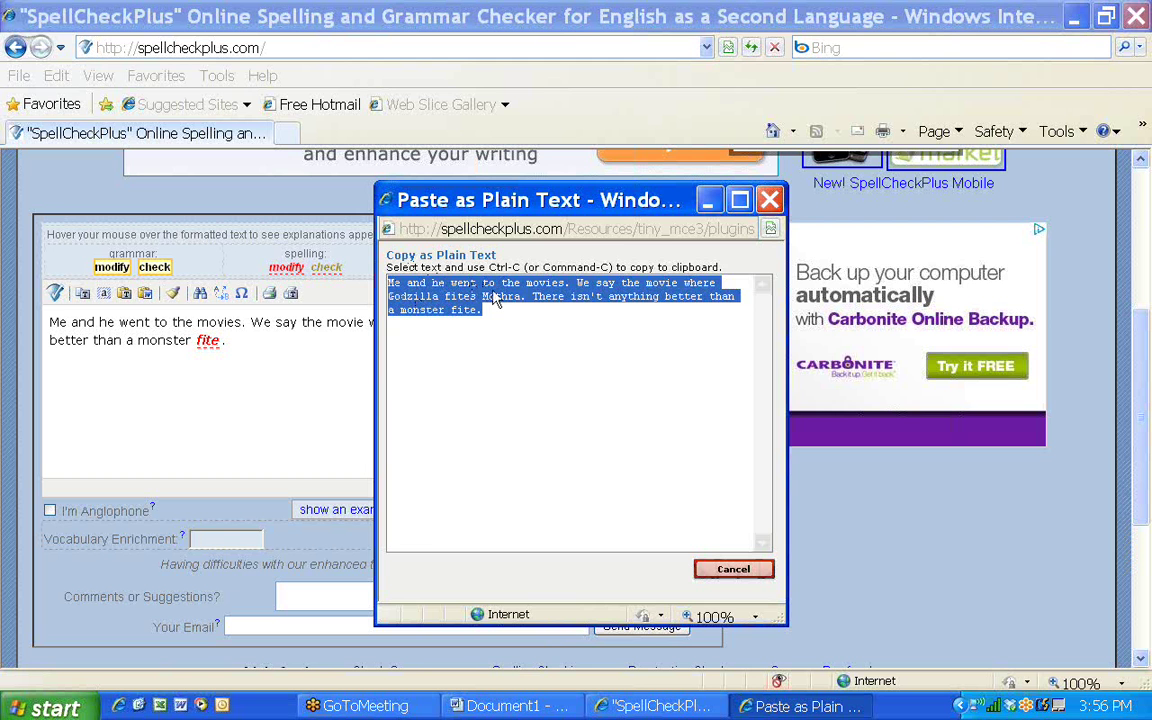
left_click(769, 203)
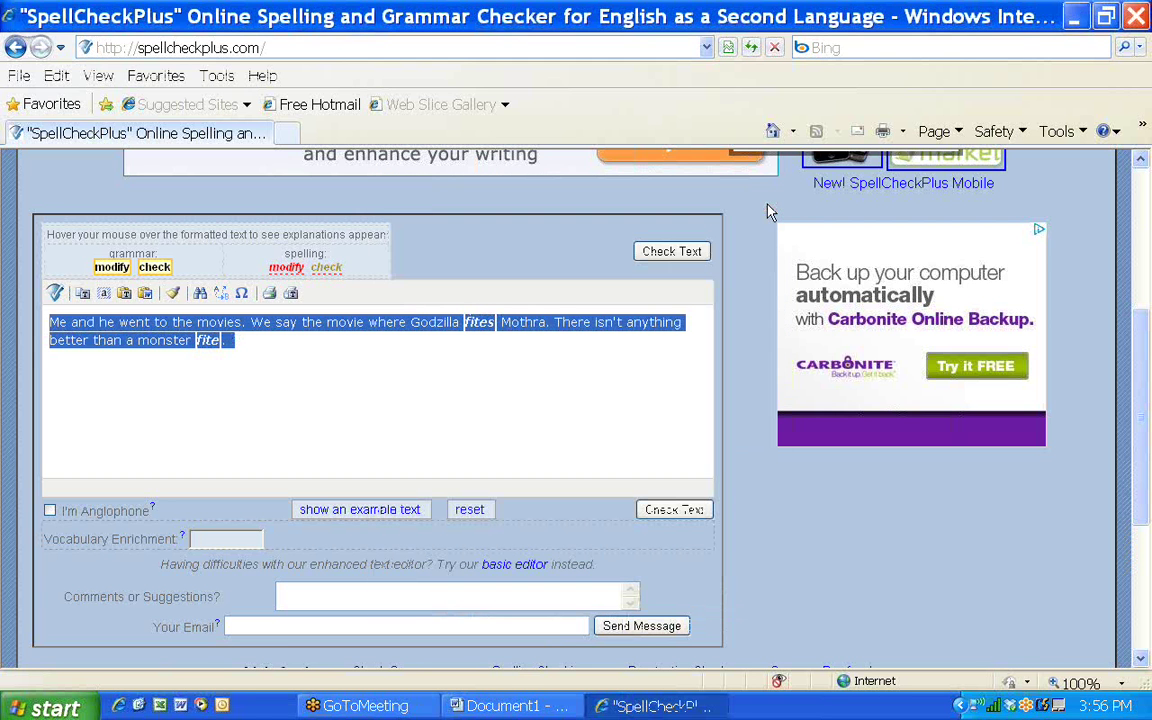
Switch to the Word document and paste the corrected text over the selected original paragraph.
left_click(513, 708)
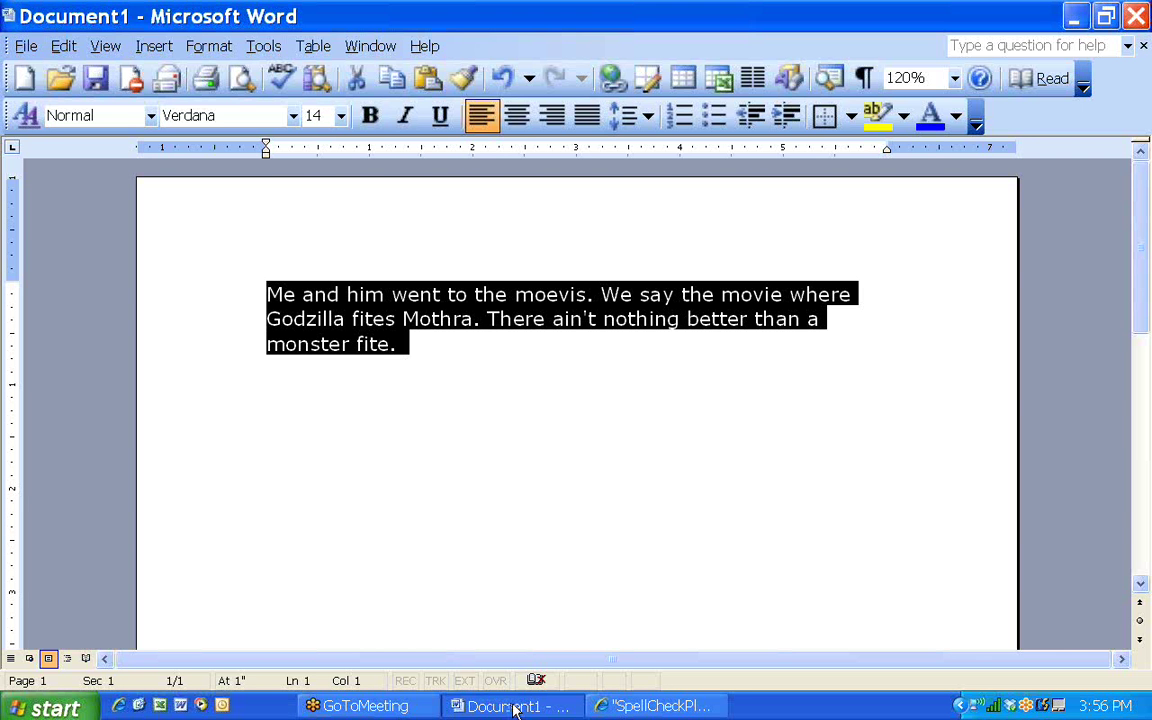
left_click(60, 46)
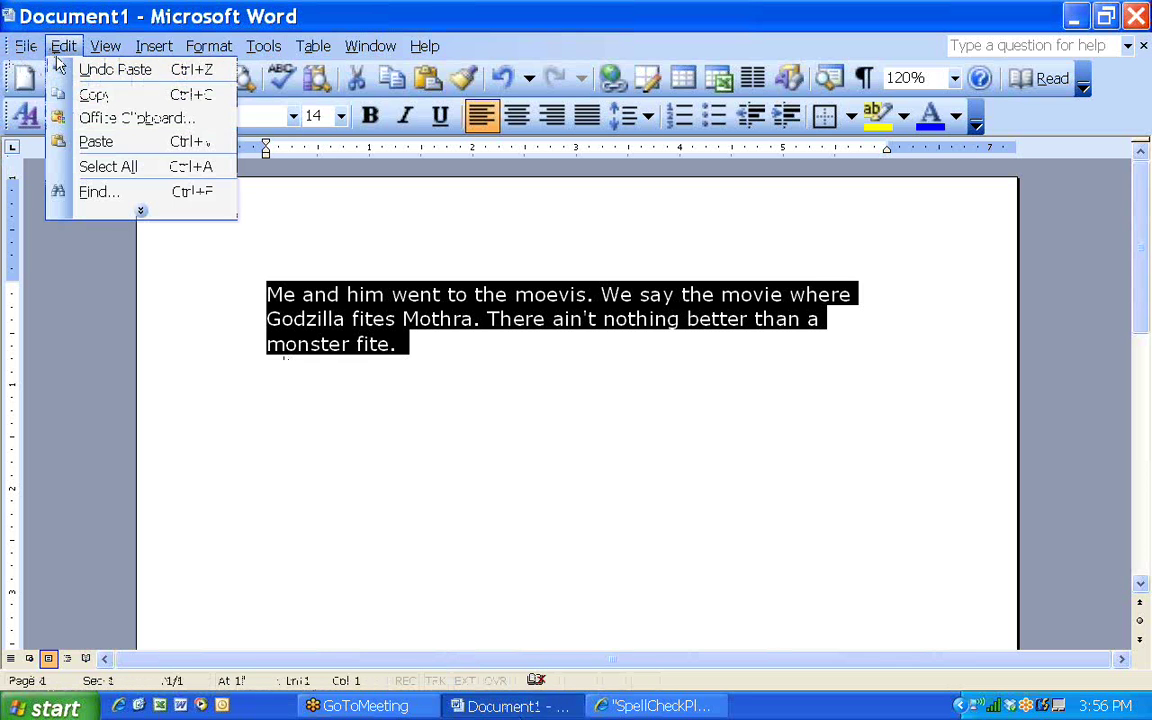
left_click(80, 141)
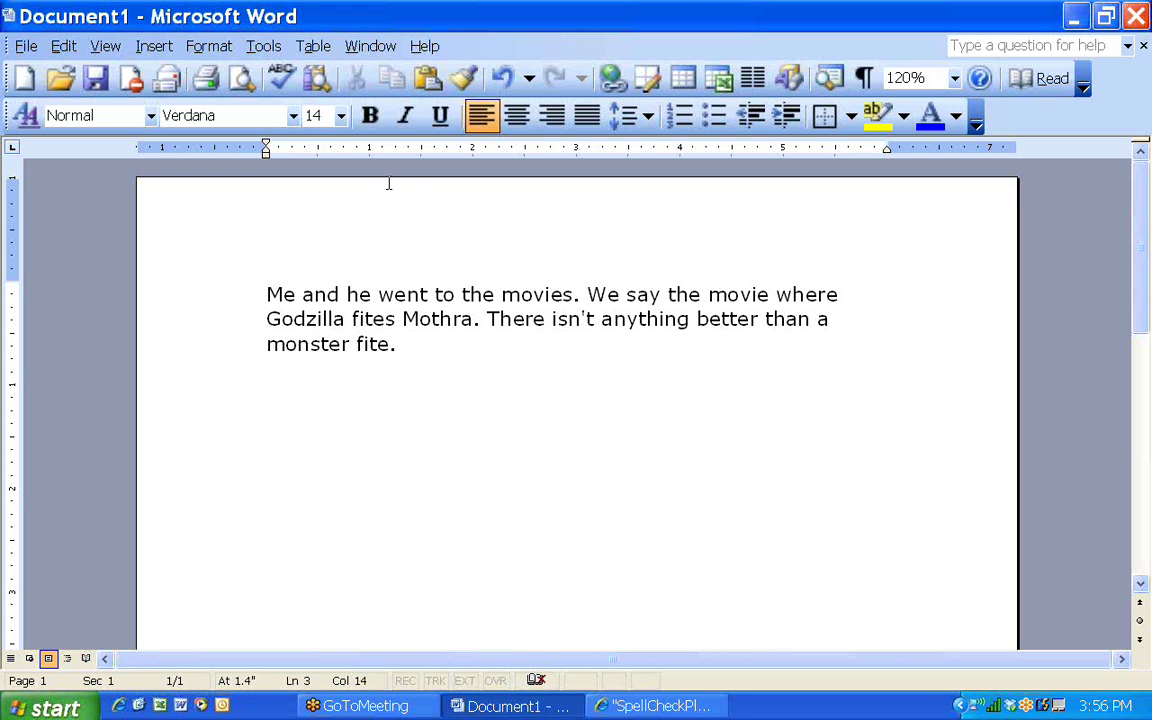
Run Word's spelling and grammar check, look through the suggestions for "fite" in "monster fite" and ignore that word once.
left_click(281, 80)
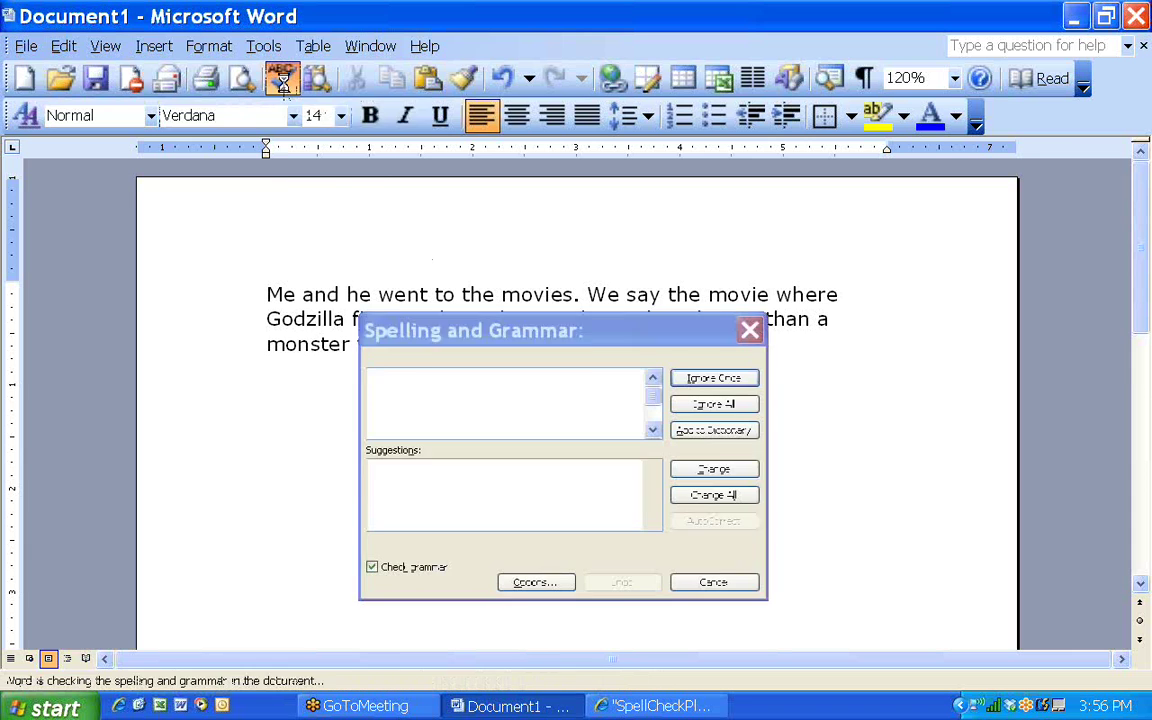
left_click_drag(553, 343, 573, 246)
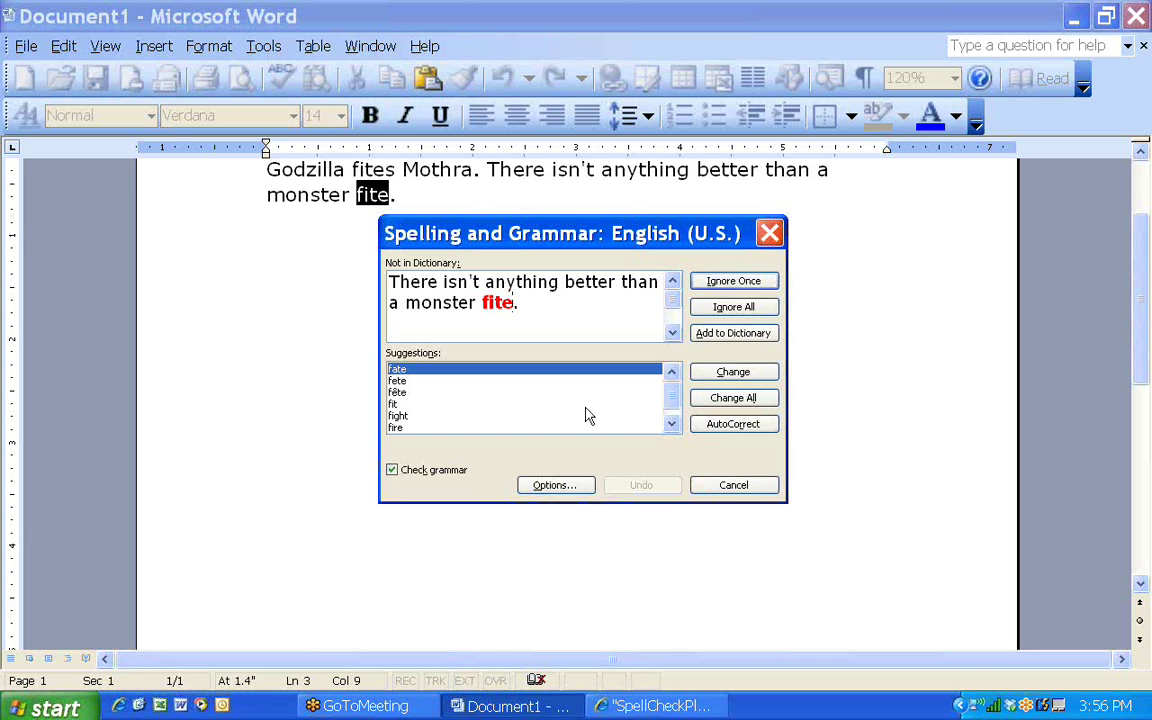
left_click(672, 424)
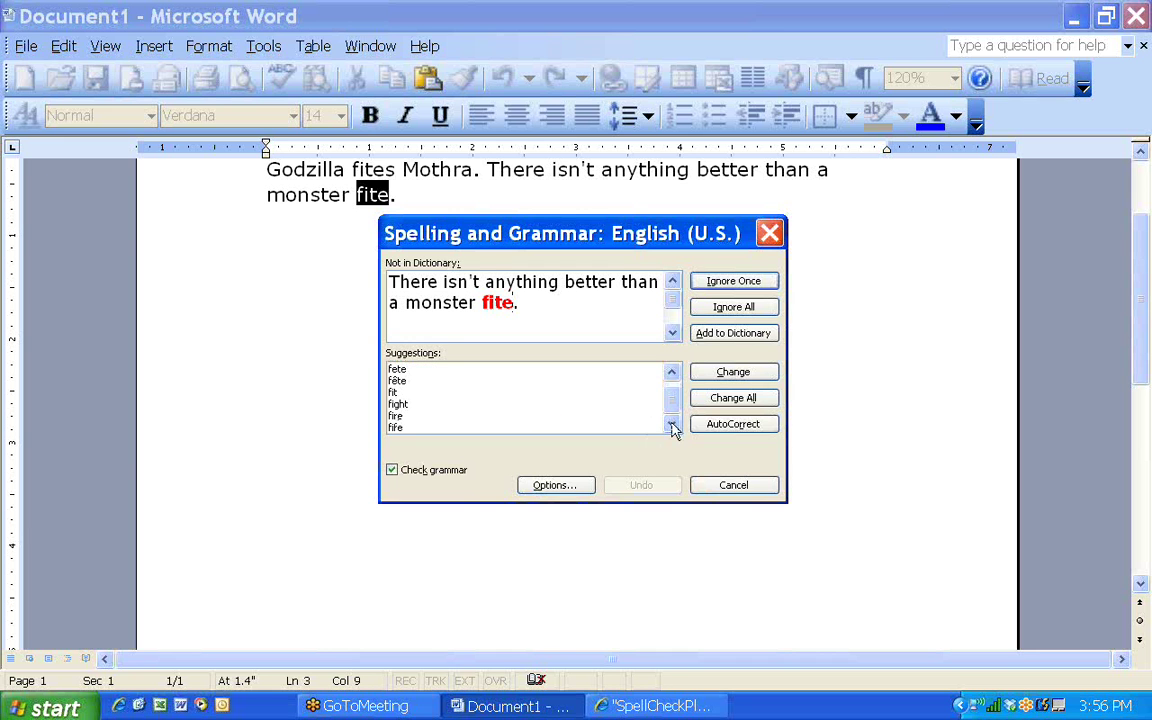
scroll(676, 405, "up", 1)
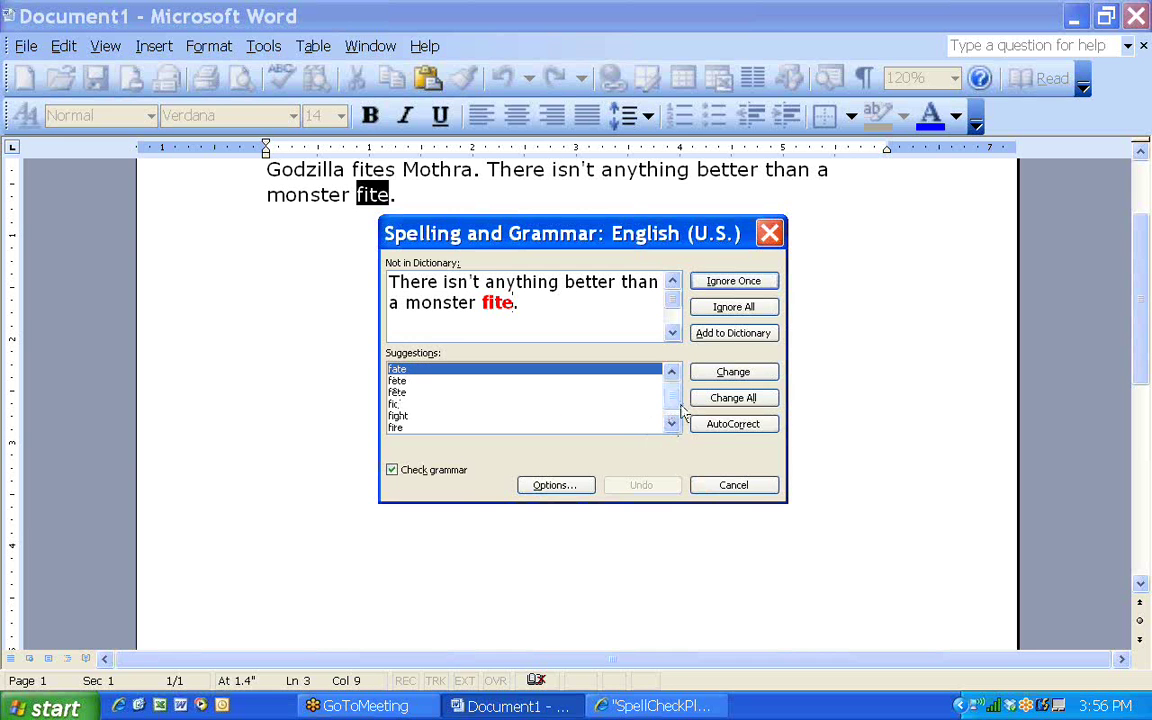
left_click(672, 424)
left_click(672, 375)
left_click(672, 424)
left_click(672, 372)
left_click(713, 287)
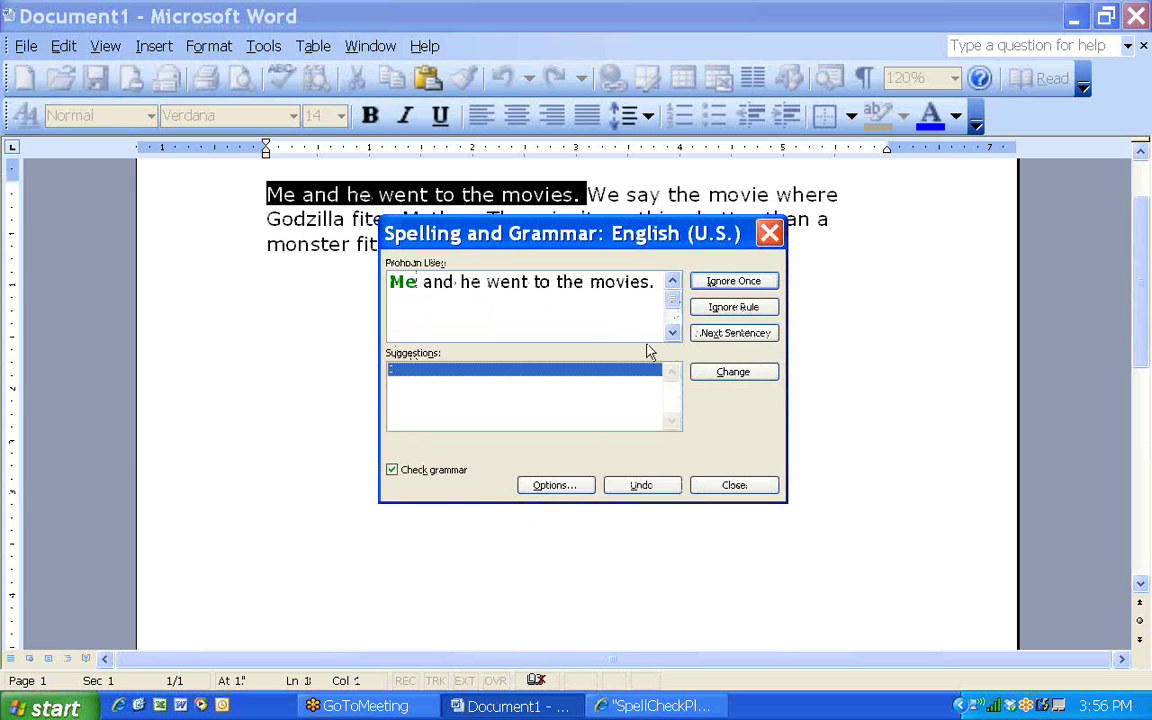
Accept the pronoun correction "I" for "Me" and replace "fites" with the suggested word "fights".
left_click(726, 378)
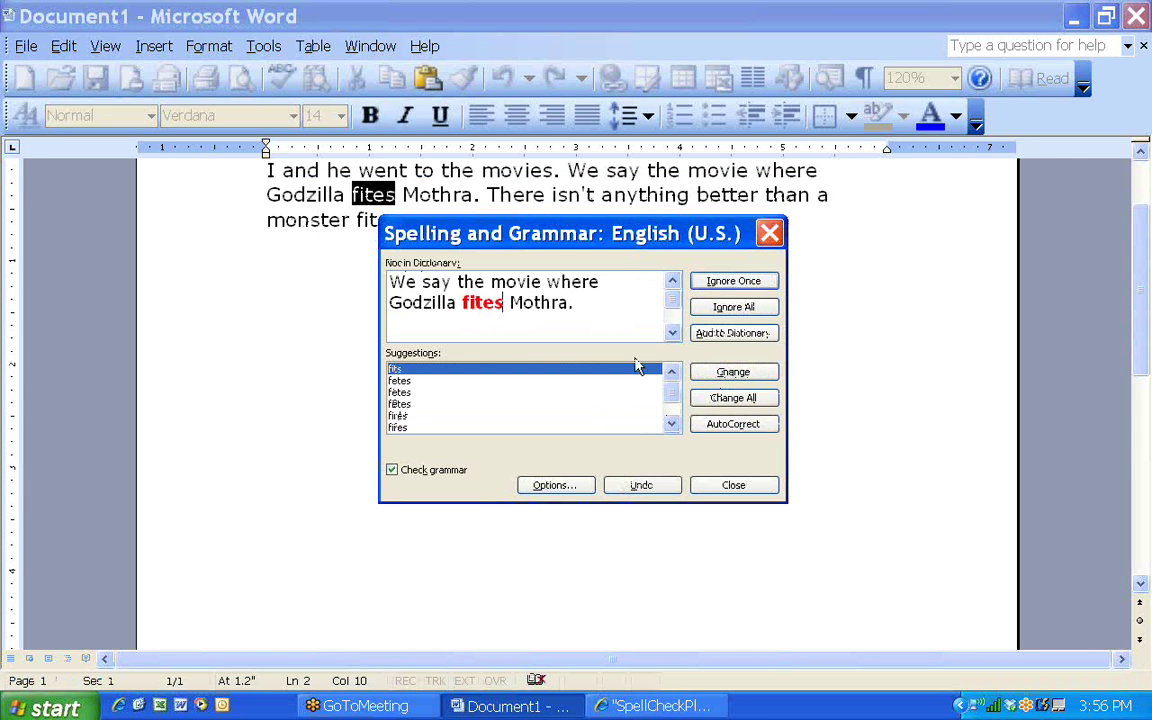
left_click(671, 424)
left_click(671, 424)
left_click(671, 424)
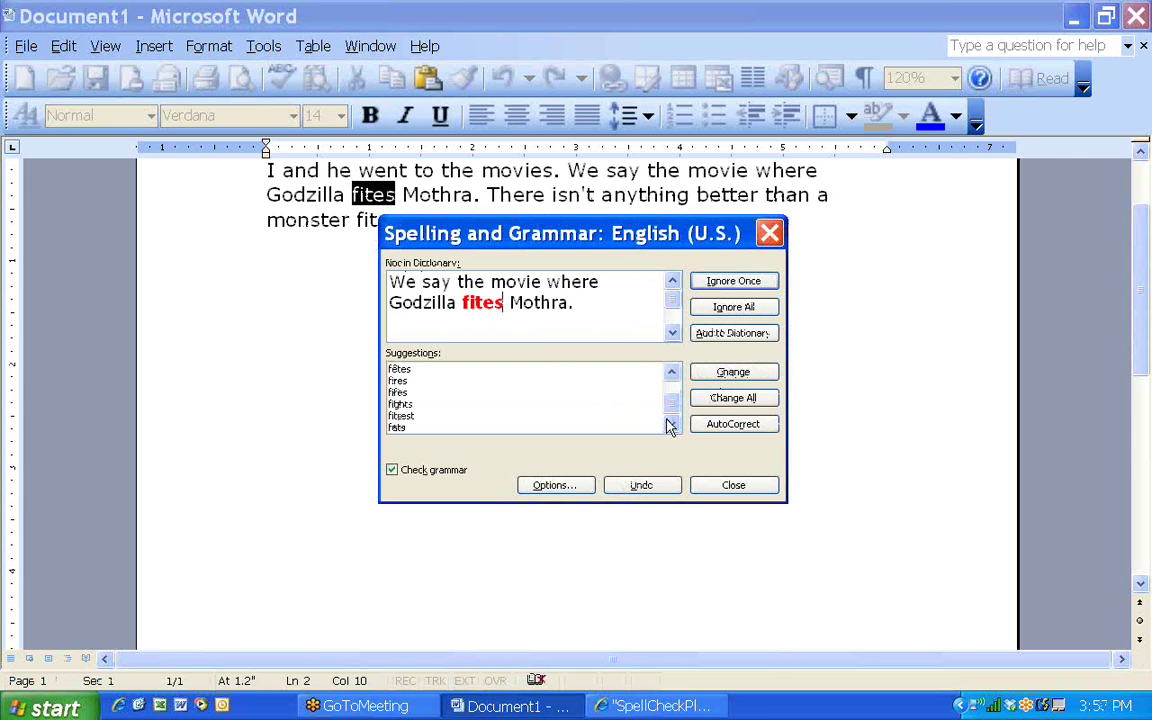
left_click(403, 406)
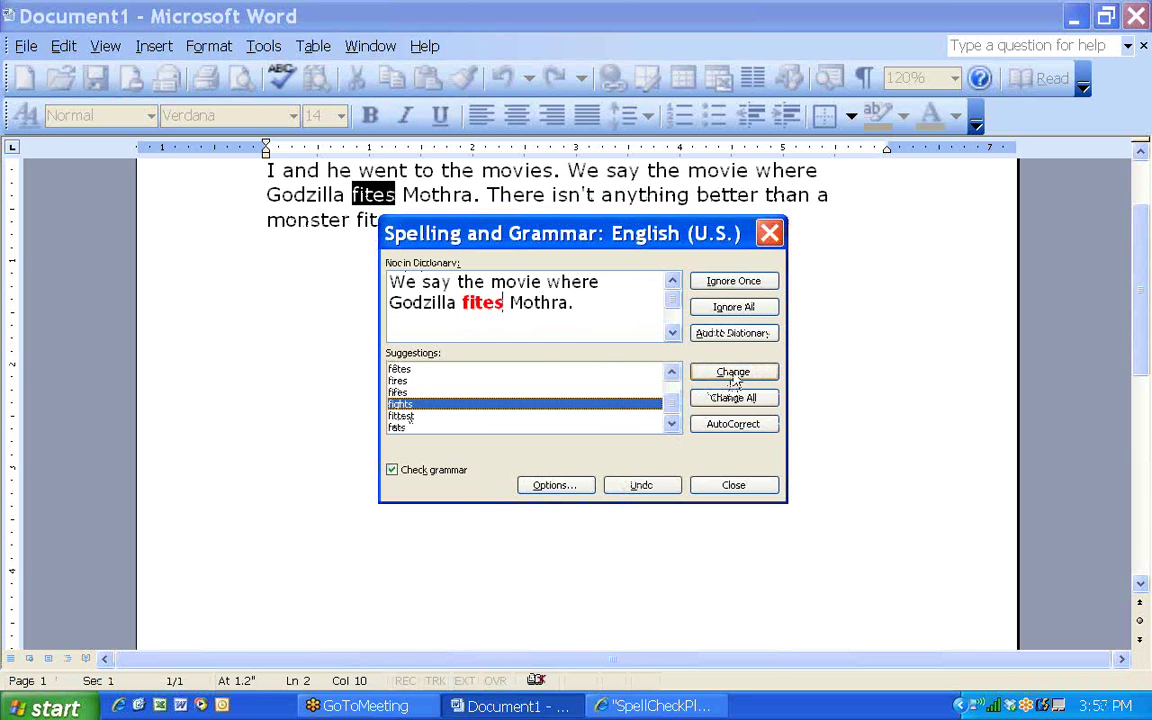
left_click(733, 373)
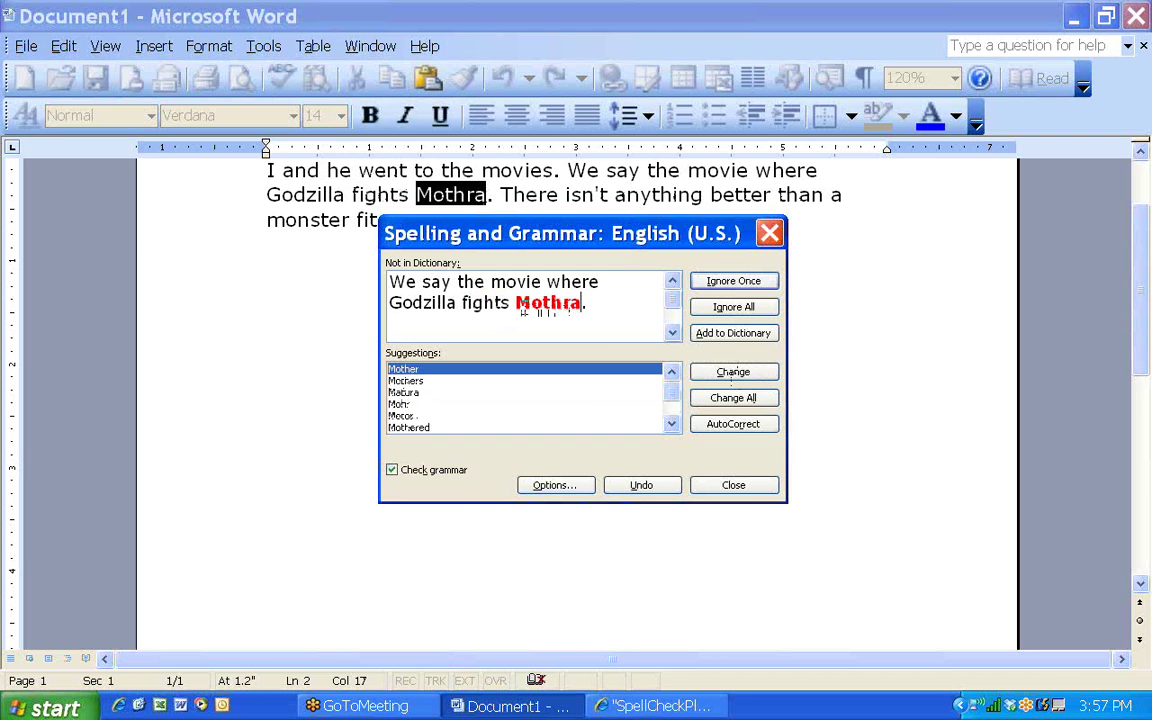
Ignore the flagged name "Mothra" once and dismiss the readability statistics.
left_click(572, 303)
left_click(716, 283)
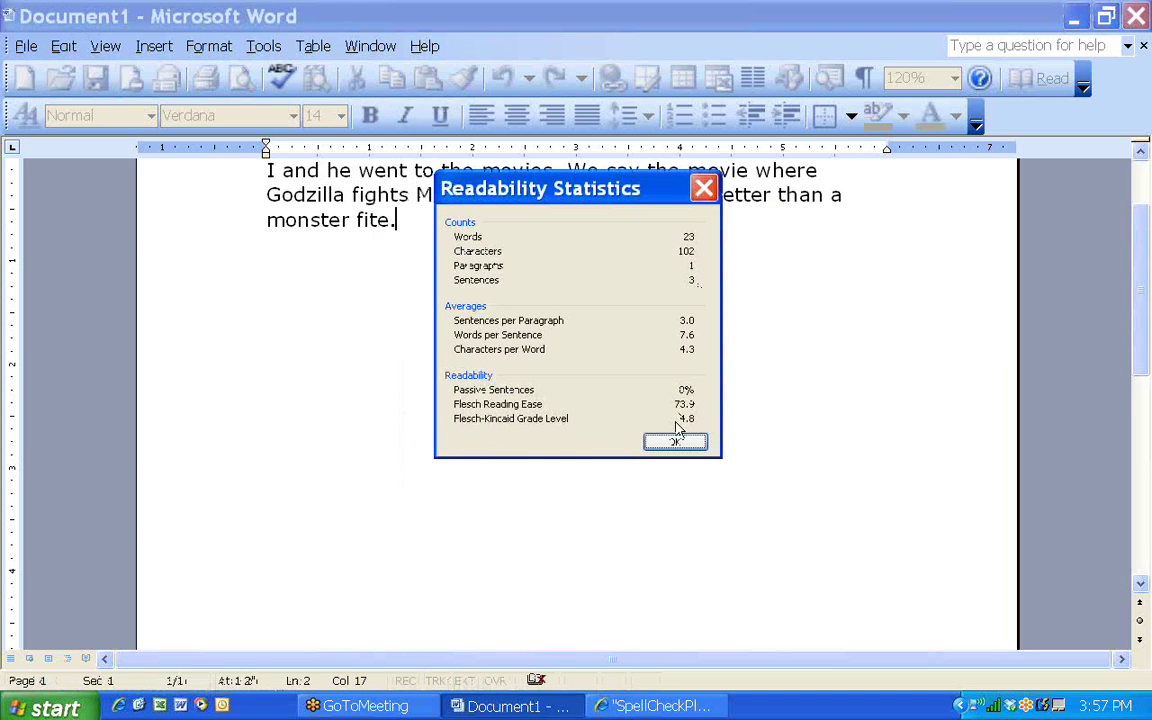
left_click(675, 443)
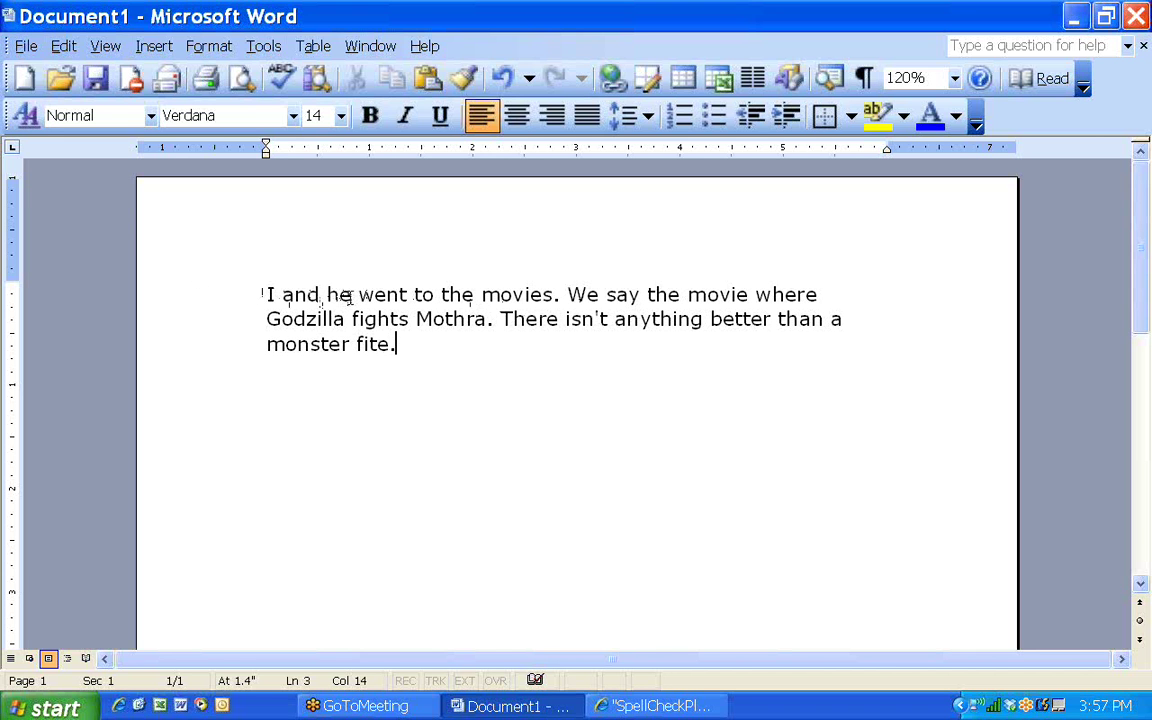
Reword "I and he" in the first sentence as "He and I" and correct "say" in the second sentence to "saw".
left_click_drag(356, 296, 290, 295)
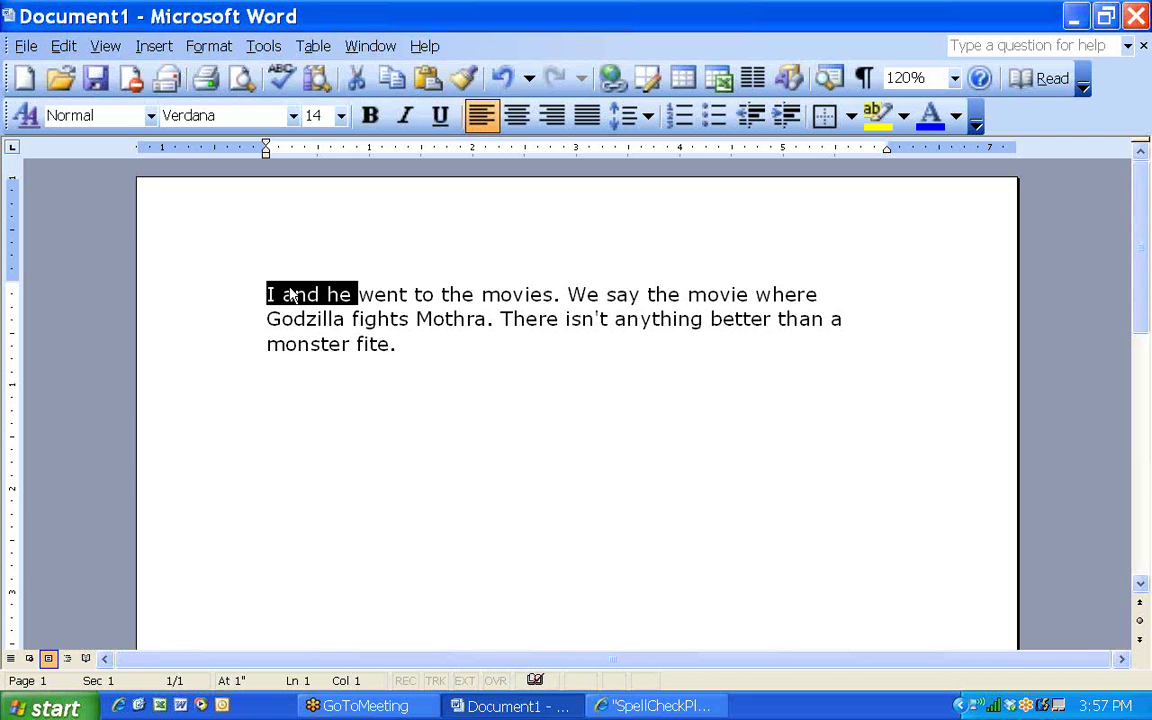
type("He and I")
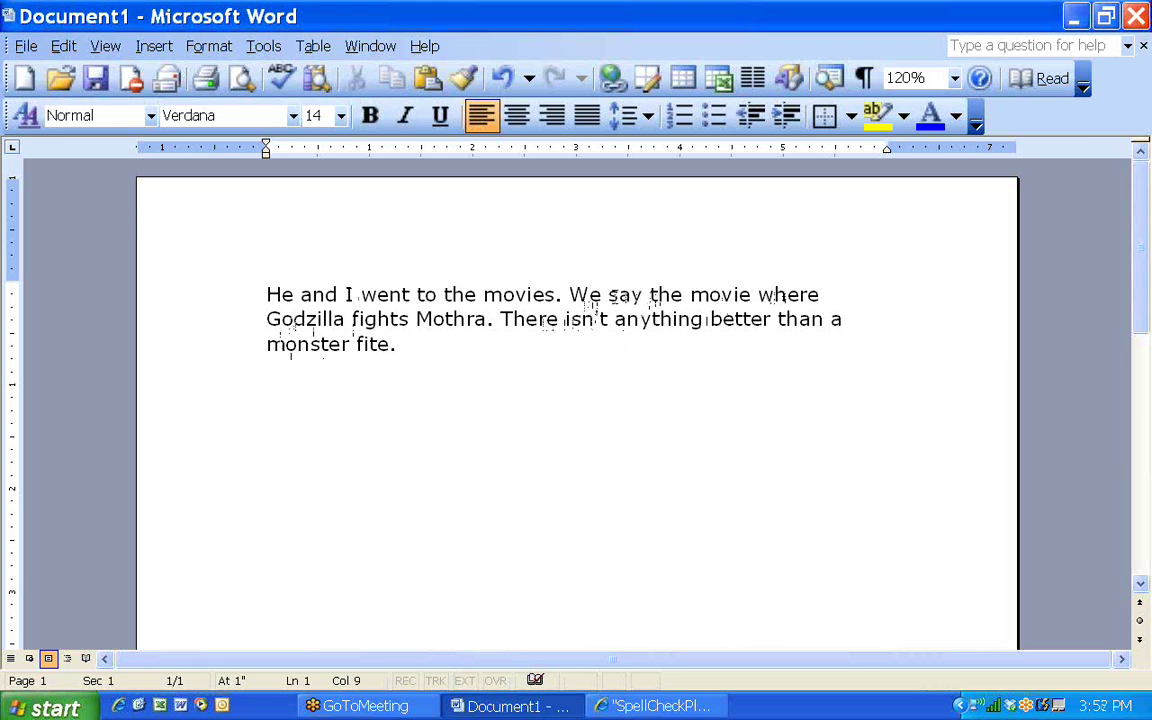
double_click(610, 294)
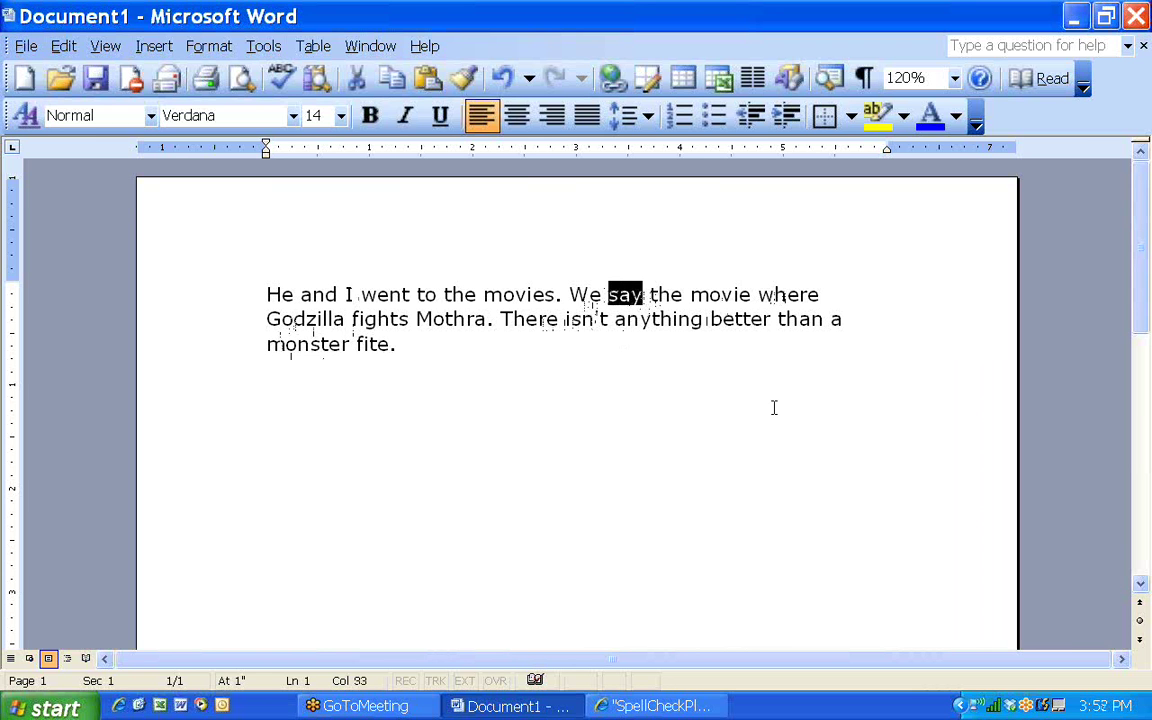
type("saw")
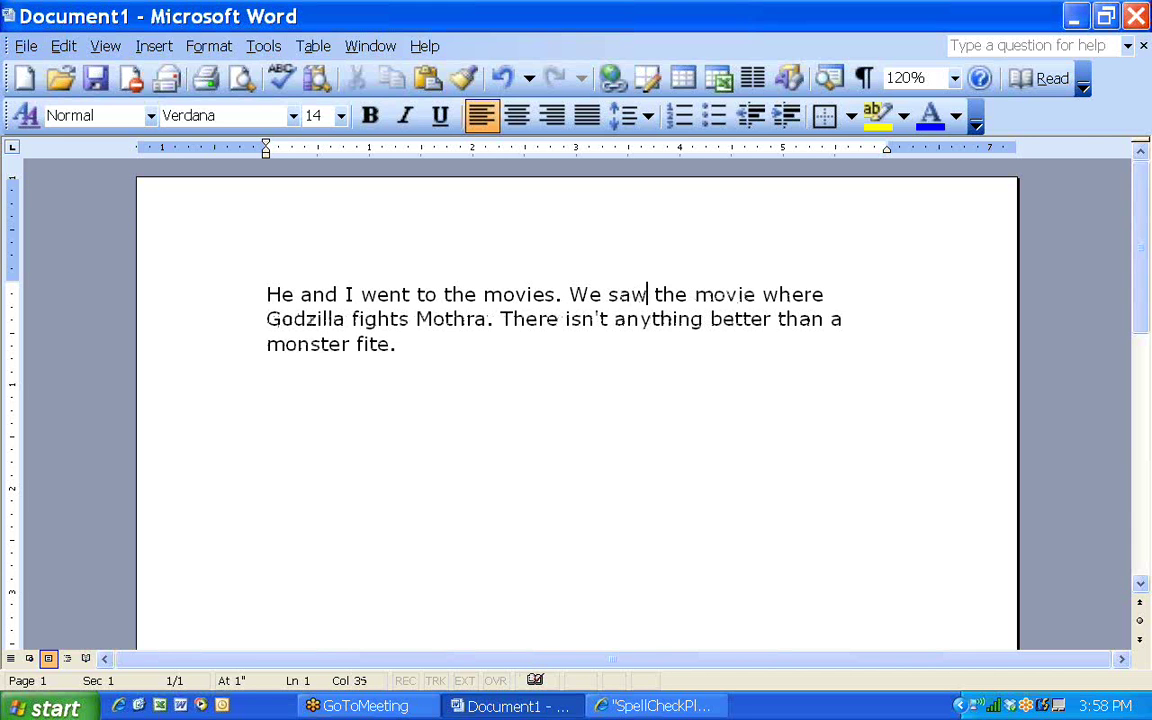
key("Right")
Correct "fite" at the end of the last sentence to "fight".
left_click_drag(352, 320, 388, 320)
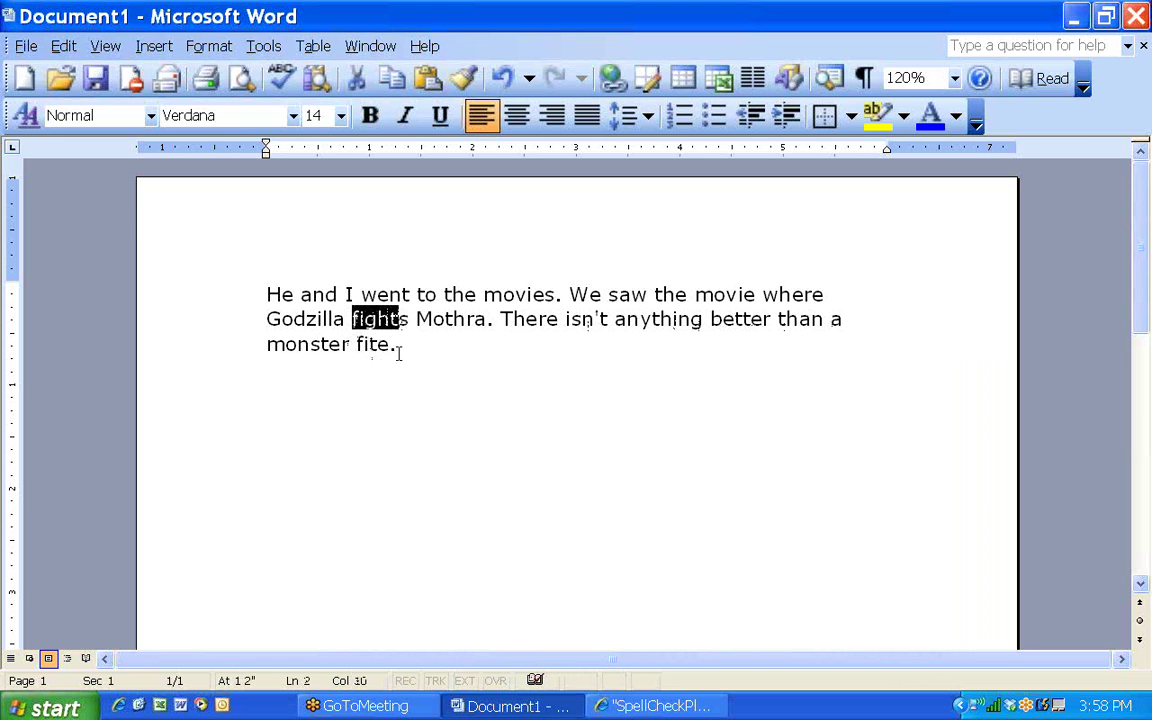
key("shift+Right")
left_click(389, 347)
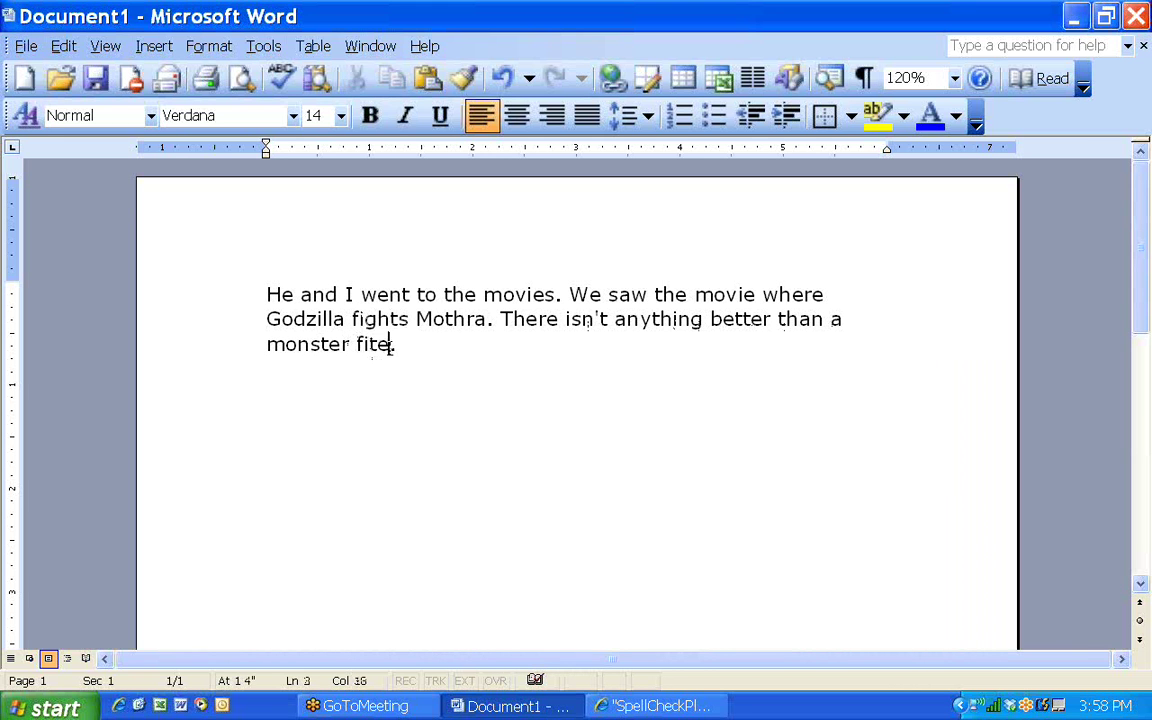
key("BackSpace")
key("BackSpace")
key("BackSpace")
type("ight")
Switch to the SpellCheckPlus page in the browser, look over the site and the checked paragraph, and return to the Word document.
left_click(655, 706)
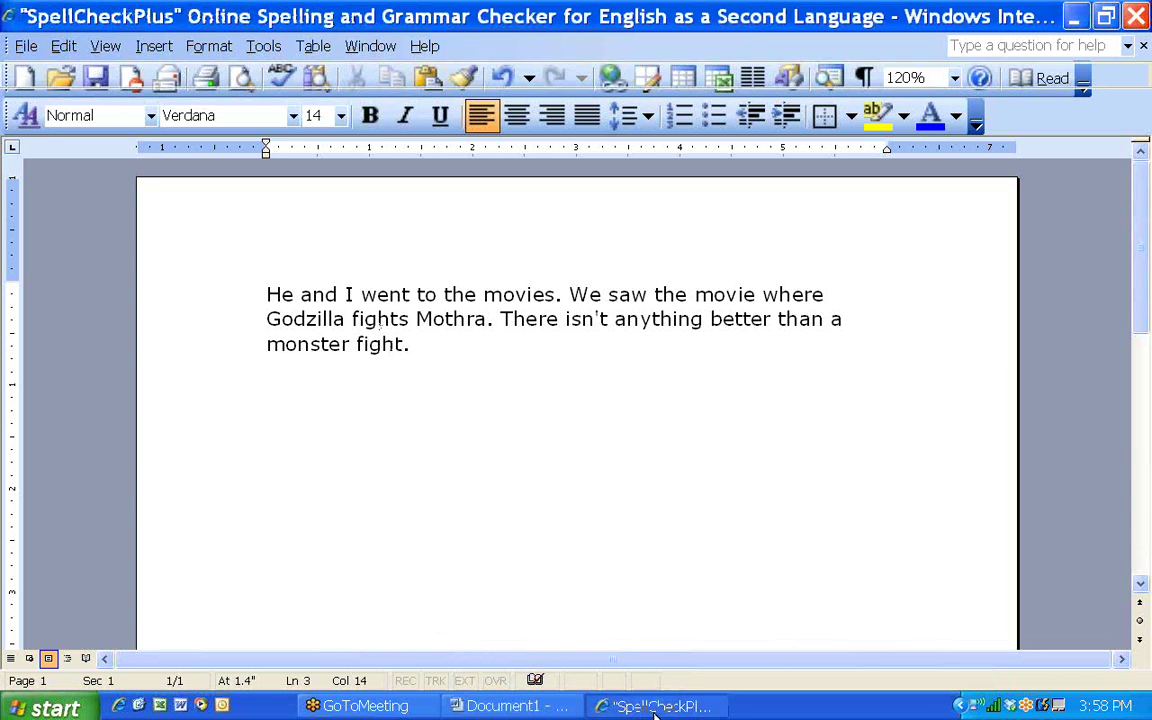
left_click(508, 708)
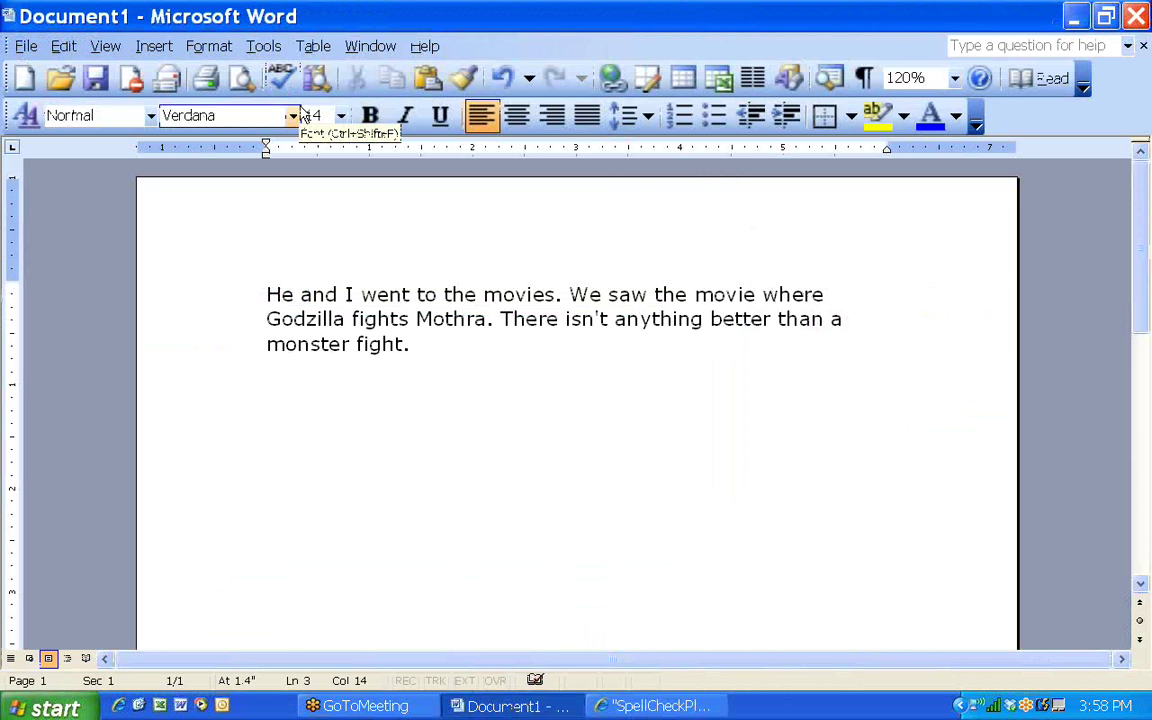
left_click(650, 706)
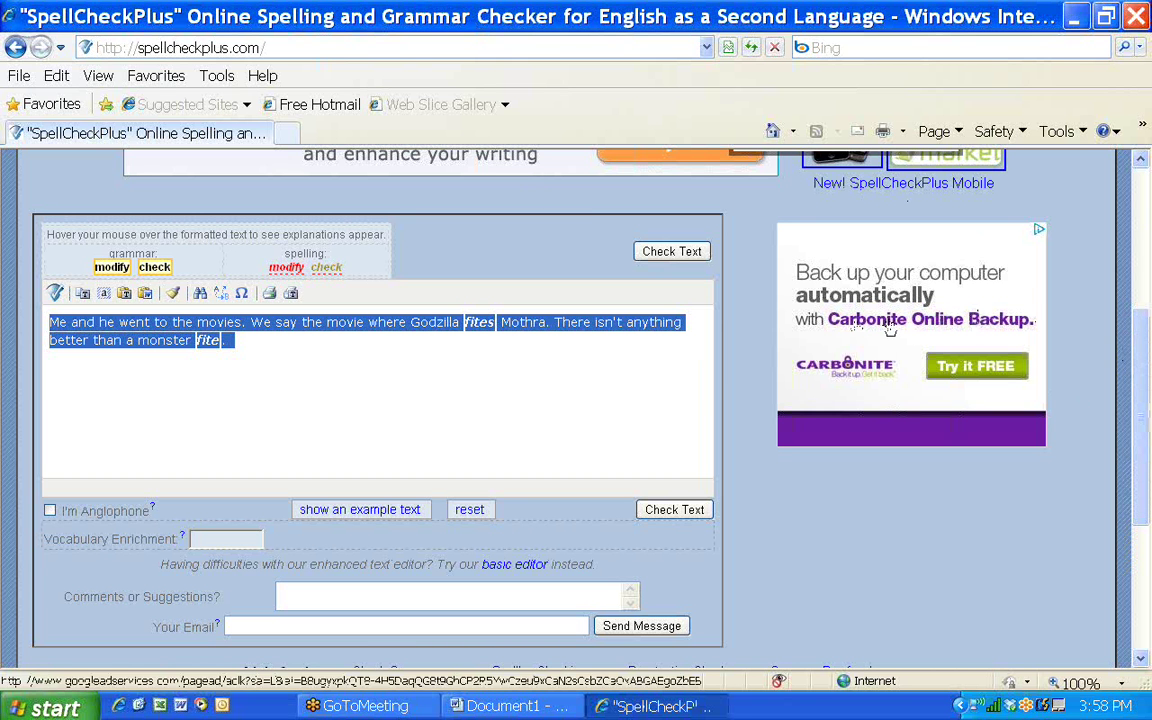
scroll(1140, 400, "up", 3)
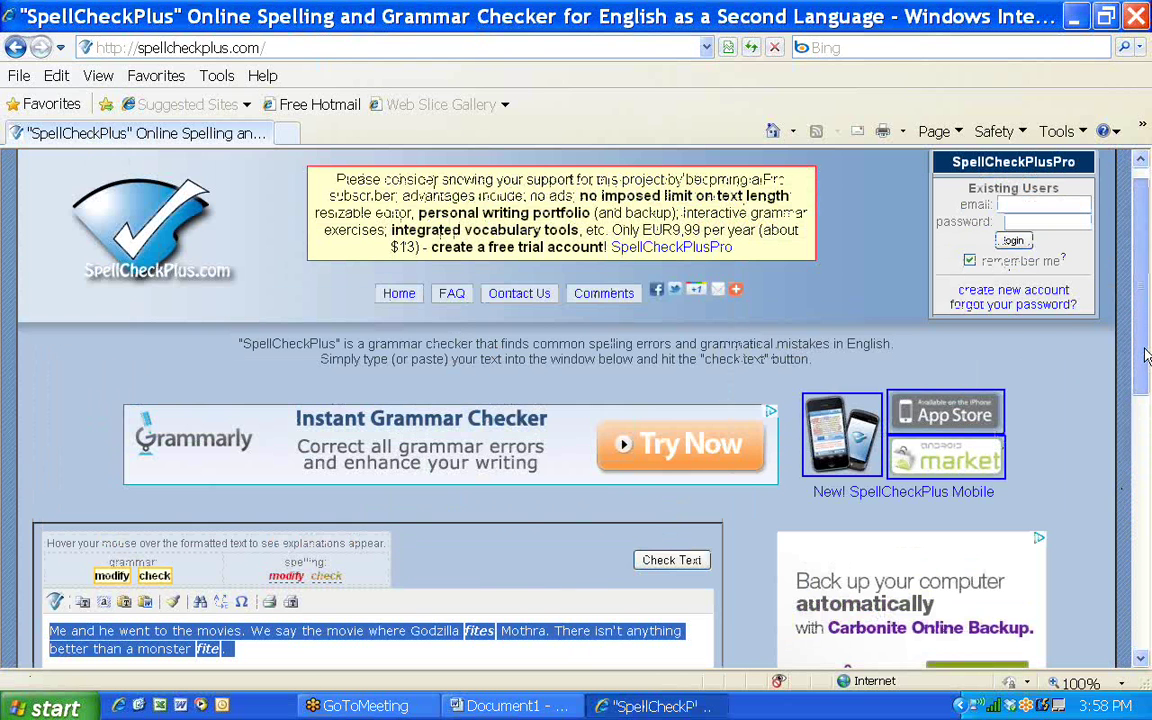
left_click_drag(1148, 357, 1148, 403)
scroll(1147, 480, "down", 2)
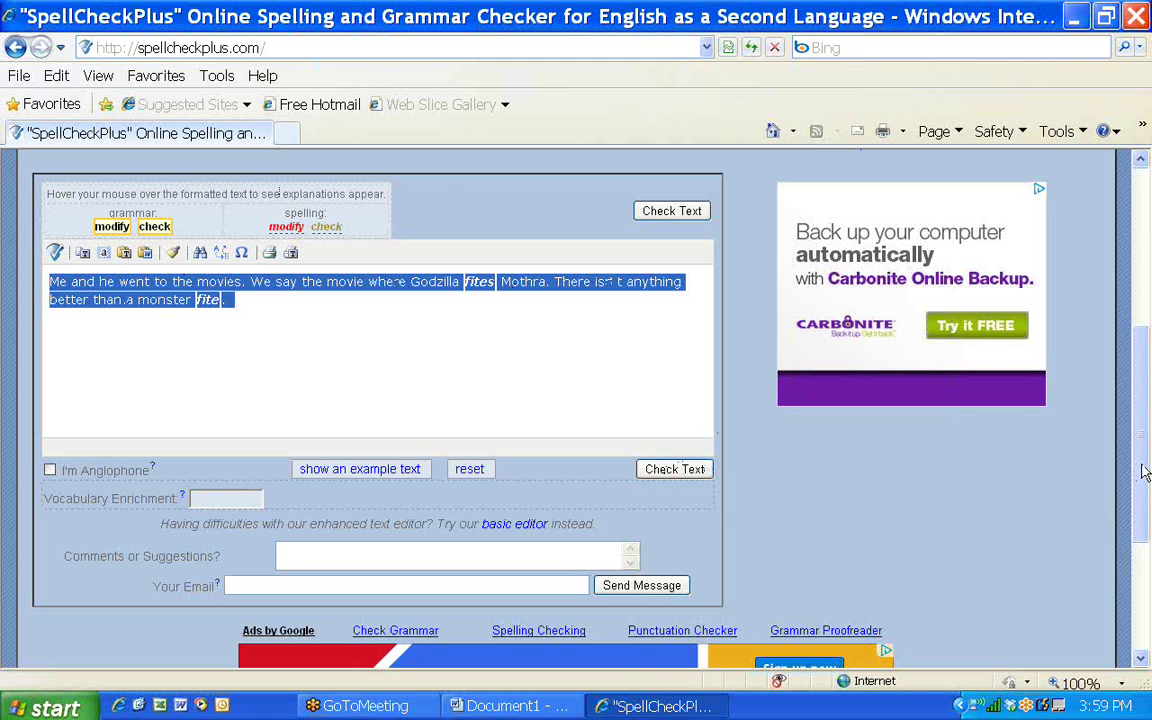
mouse_move(1145, 468)
left_mouse_down()
mouse_move(1138, 310)
mouse_move(1148, 453)
left_mouse_up()
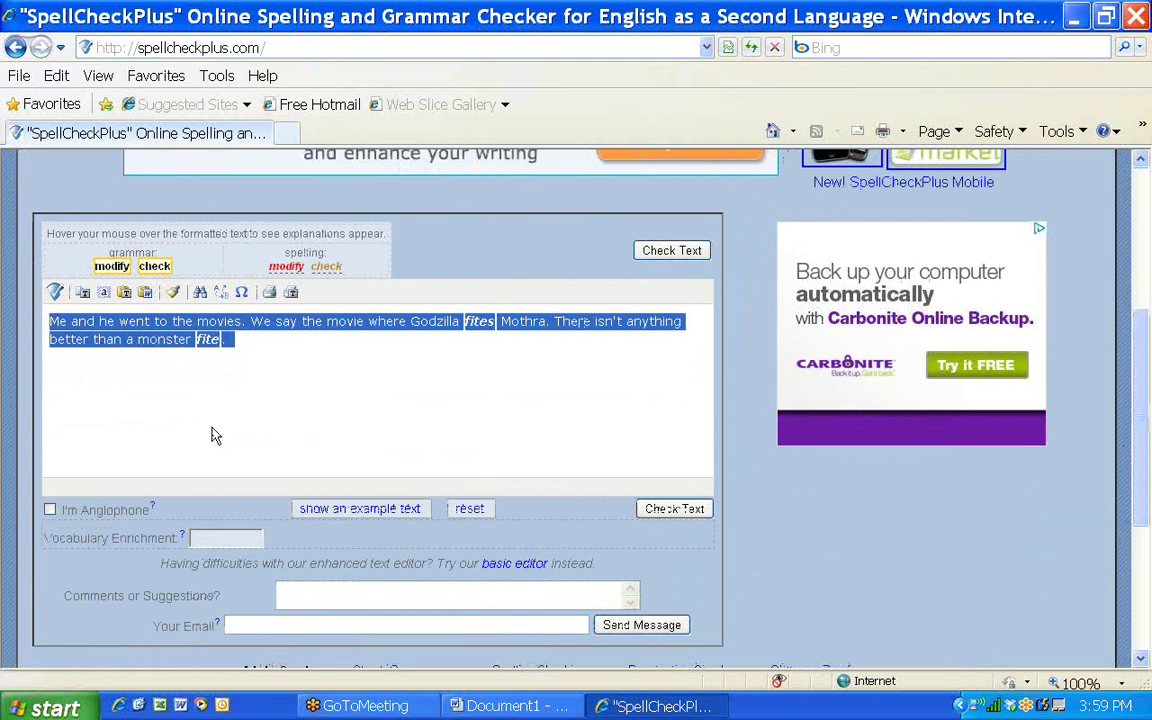
left_click(465, 708)
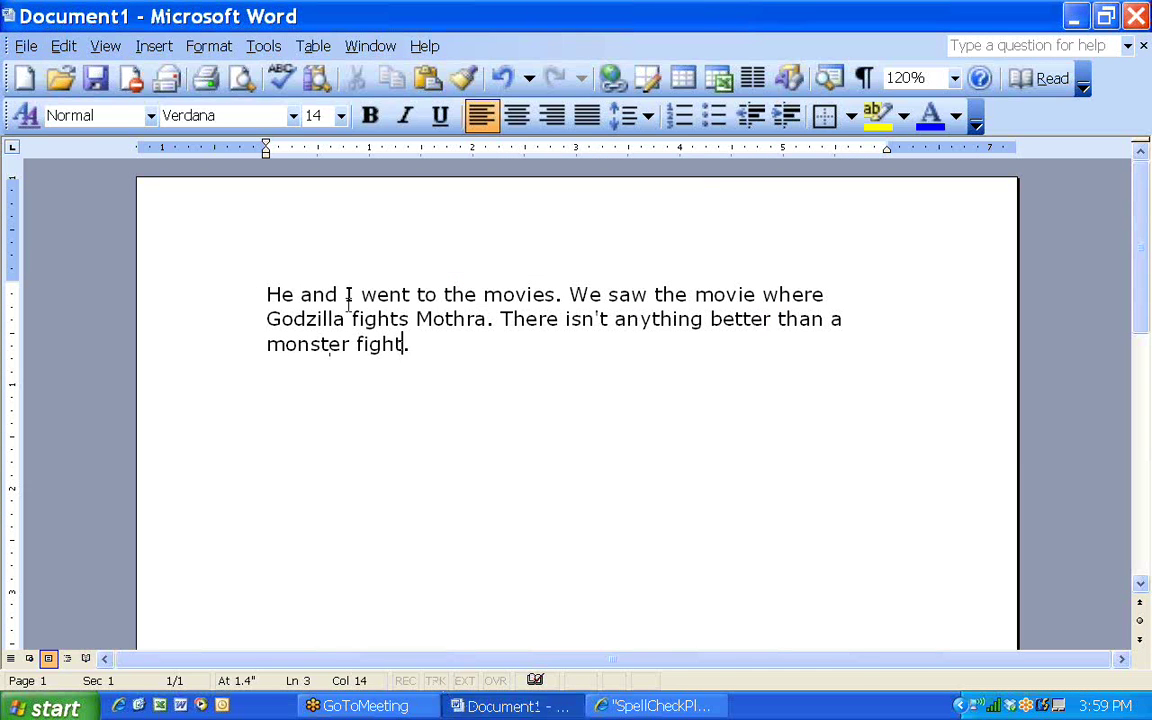